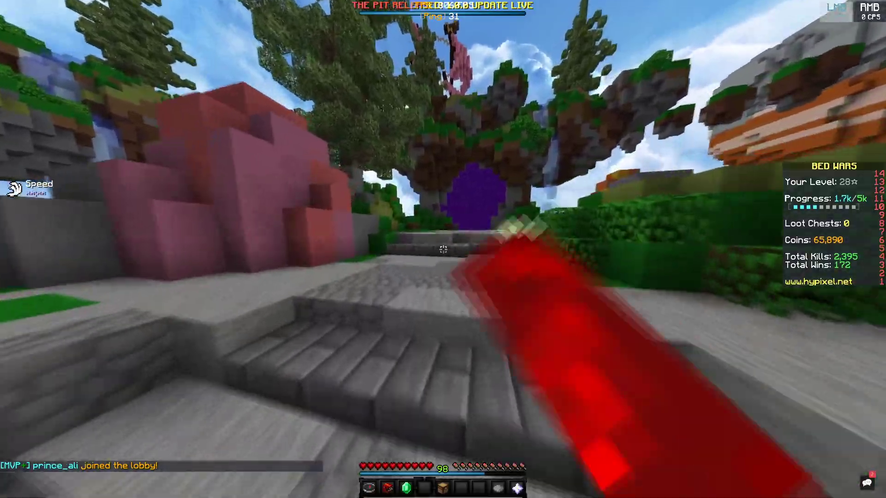
Swing the arm twice in the Hypixel lobby to register clicks.
{"action": "left_click", "coordinate": [443, 249]}
{"action": "left_click", "coordinate": [443, 249]}
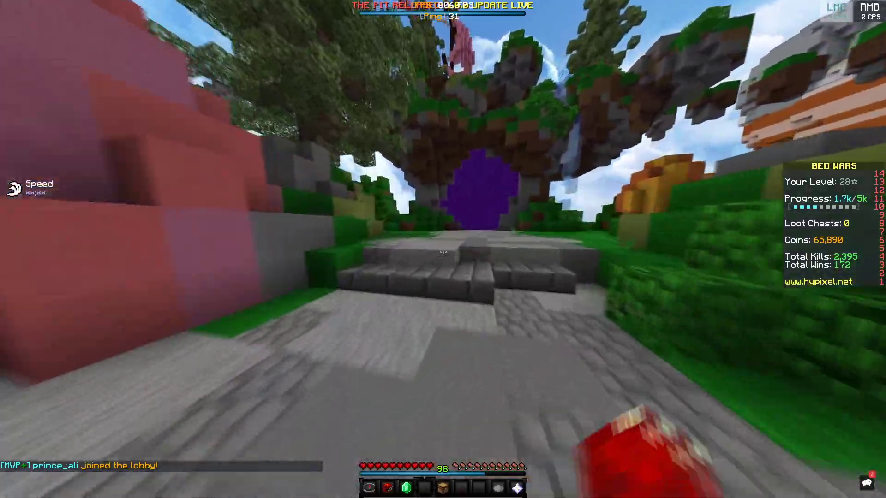
{"action": "left_click", "coordinate": [443, 250]}
{"action": "left_click", "coordinate": [443, 250]}
{"action": "left_click", "coordinate": [443, 249]}
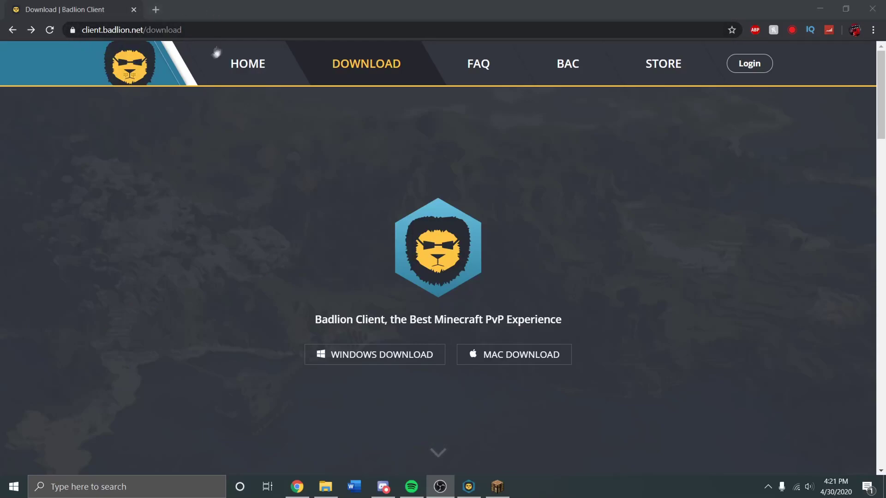
Download the Windows version of the Badlion Client installer.
{"action": "left_click", "coordinate": [416, 355]}
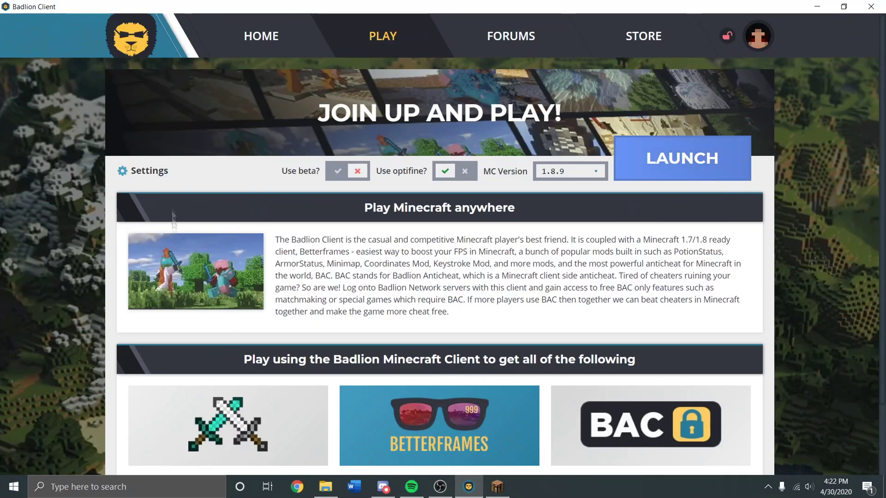
Browse the launcher's home news feed, then return to Play and open Client Settings.
{"action": "left_click", "coordinate": [641, 176]}
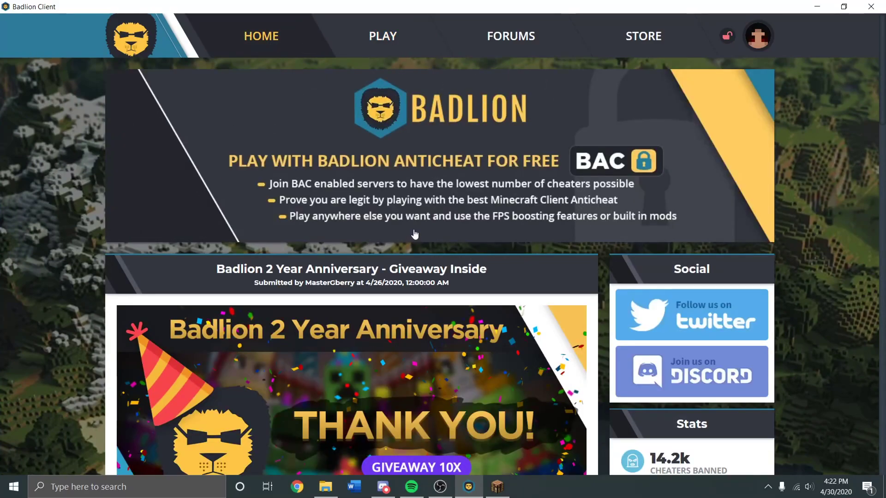
{"action": "scroll", "coordinate": [415, 233], "scroll_direction": "down", "scroll_amount": 7}
{"action": "scroll", "coordinate": [502, 253], "scroll_direction": "down", "scroll_amount": 15}
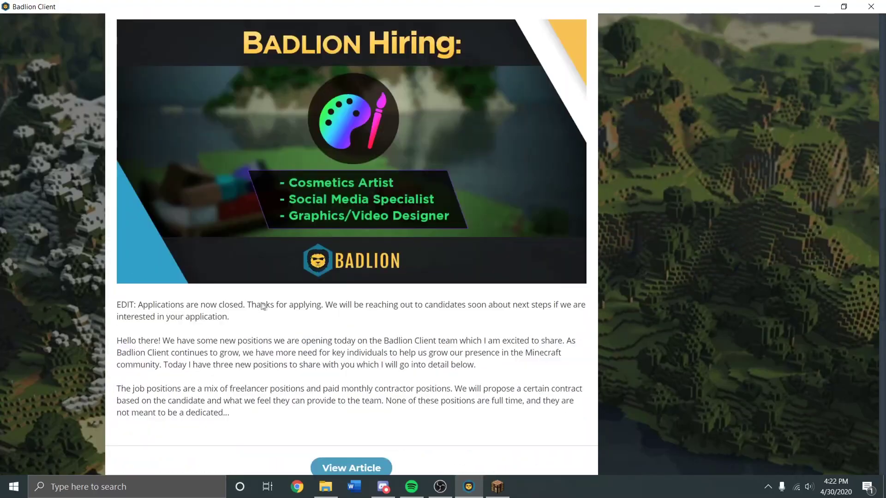
{"action": "scroll", "coordinate": [398, 308], "scroll_direction": "up", "scroll_amount": 20}
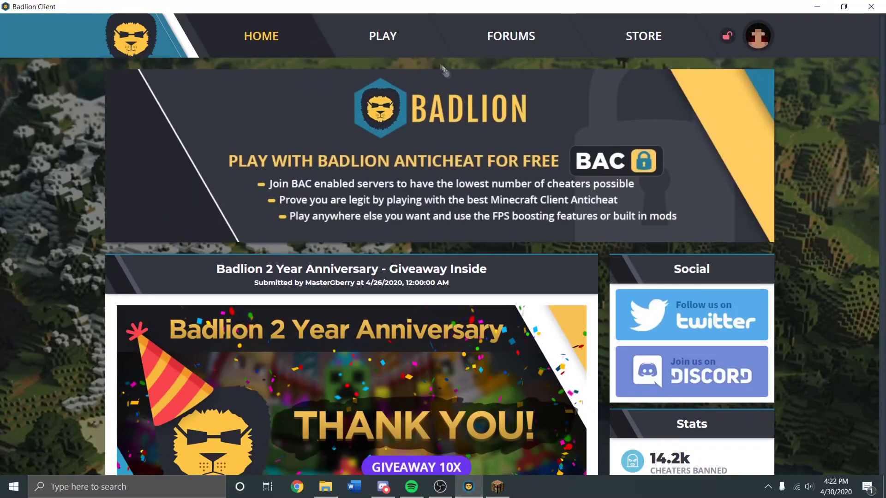
{"action": "left_click", "coordinate": [406, 42]}
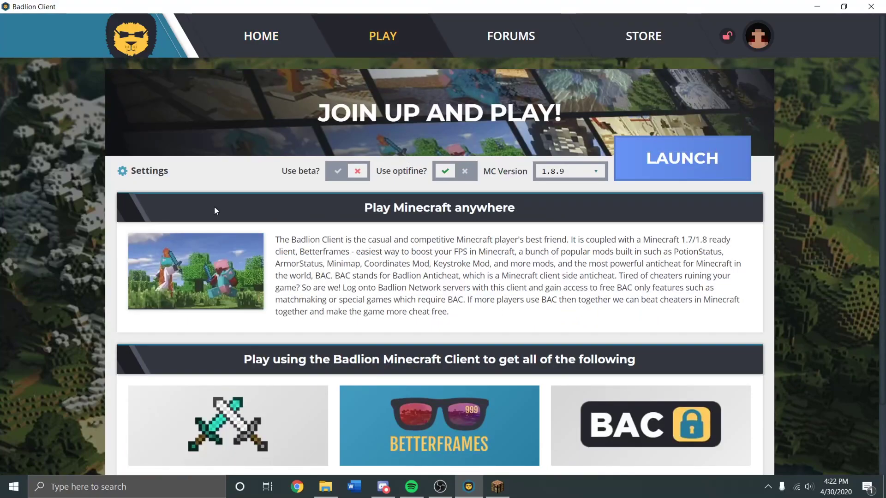
{"action": "left_click", "coordinate": [149, 171]}
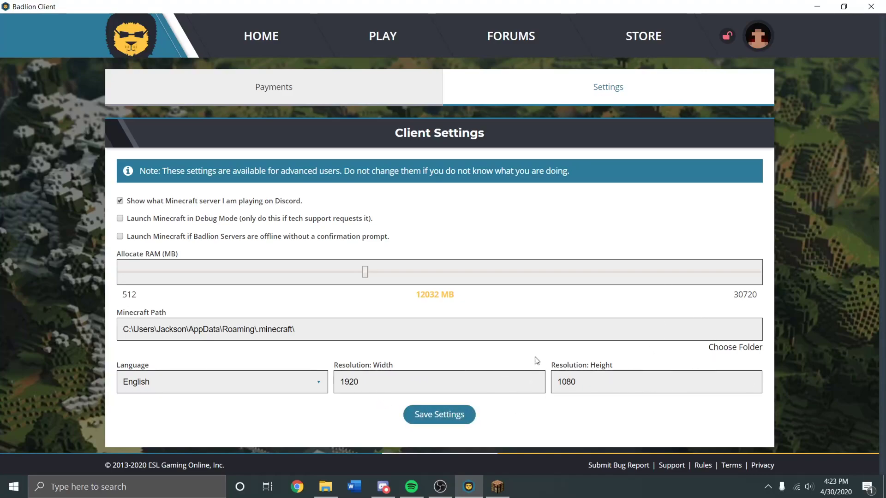
Keep Minecraft version 1.8.9 on the Play page and launch the game.
{"action": "left_click", "coordinate": [383, 36]}
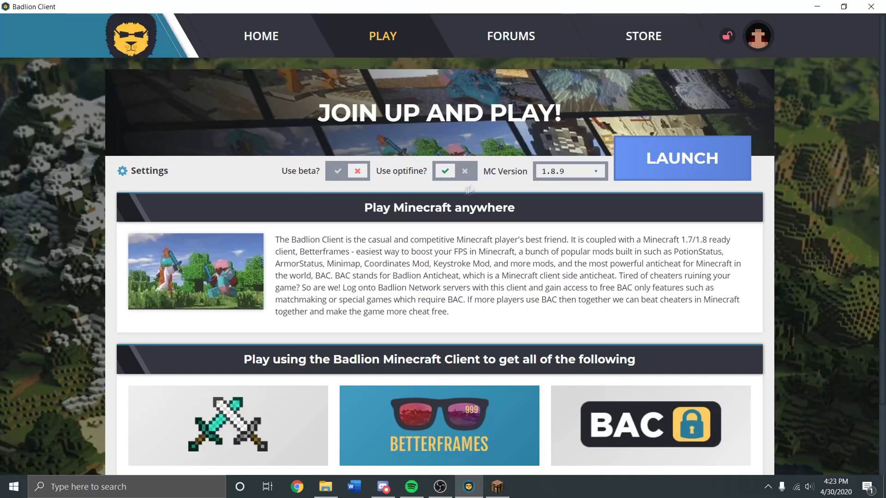
{"action": "left_click", "coordinate": [548, 169]}
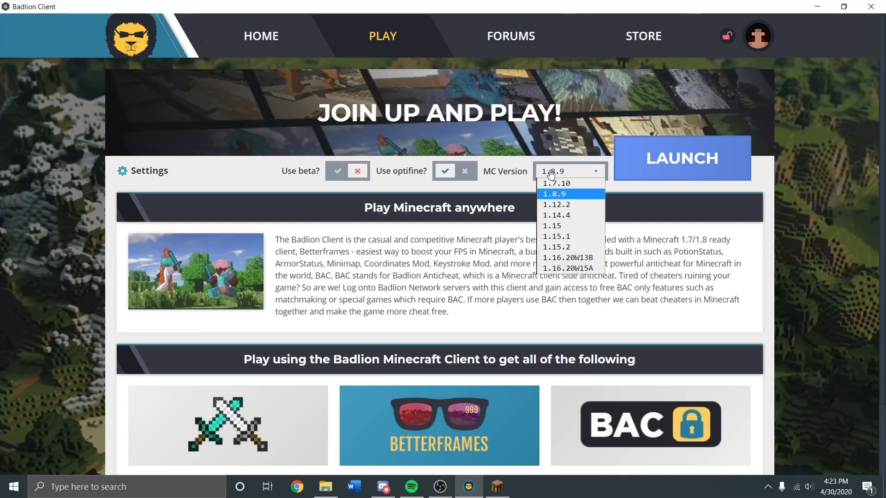
{"action": "left_click", "coordinate": [556, 195]}
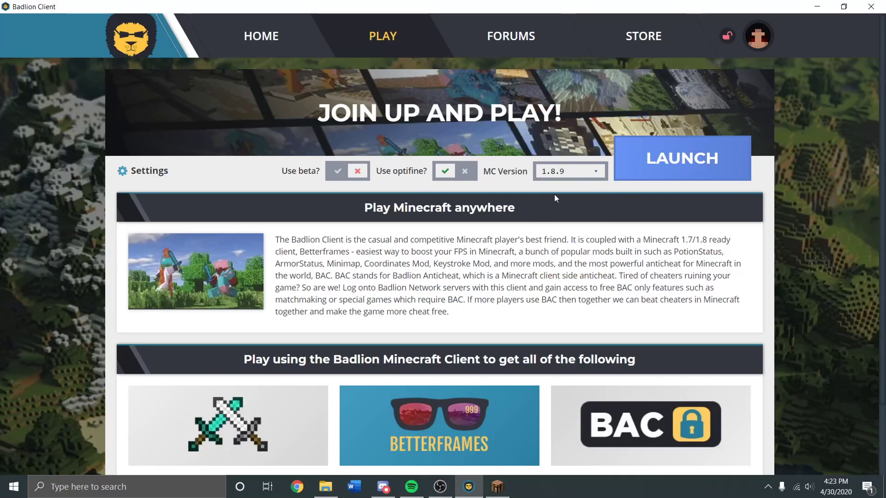
{"action": "left_click", "coordinate": [642, 152]}
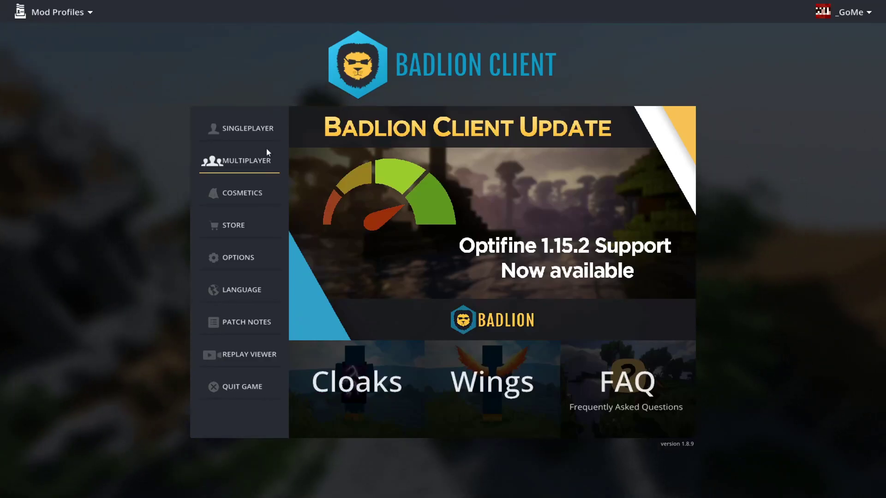
Browse the owned cosmetics and the store's bandanas from the main menu.
{"action": "left_click", "coordinate": [252, 197]}
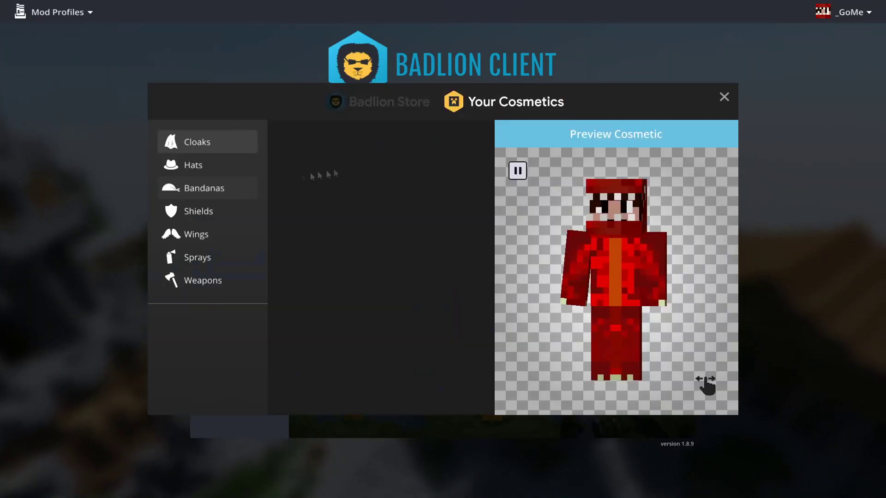
{"action": "key", "text": "Escape"}
{"action": "left_click", "coordinate": [264, 196]}
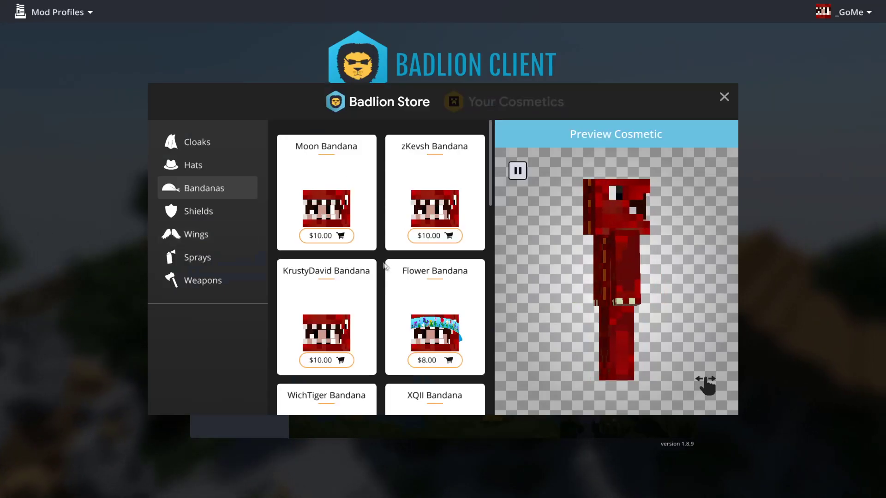
{"action": "key", "text": "Escape"}
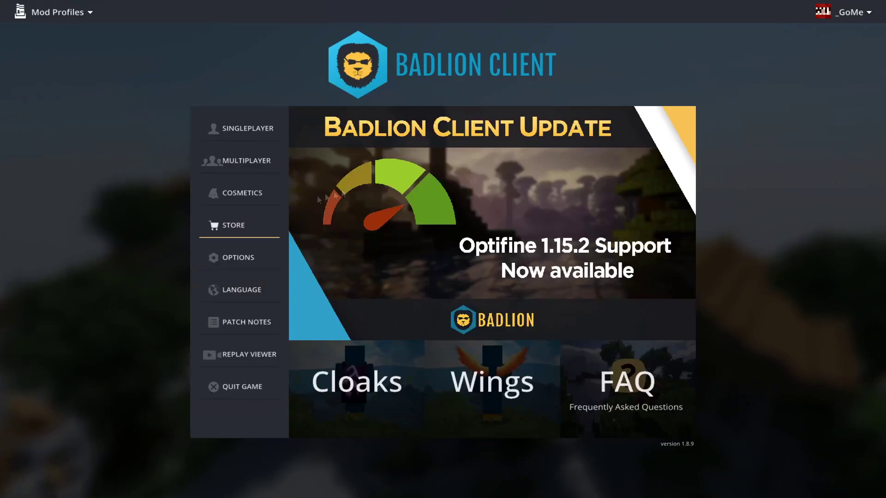
Look through the Controls key bindings, then bring up the Mod Profiles panel.
{"action": "left_click", "coordinate": [262, 255]}
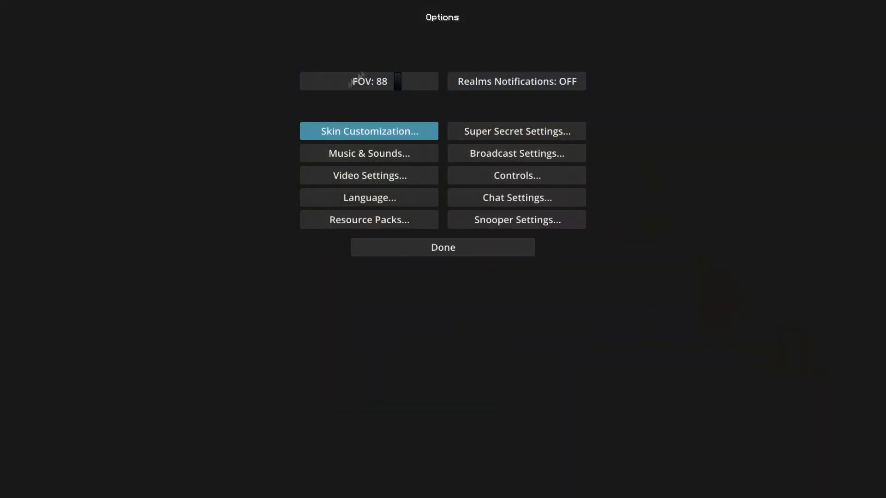
{"action": "left_click", "coordinate": [494, 176]}
{"action": "scroll", "coordinate": [576, 119], "scroll_direction": "down", "scroll_amount": 15}
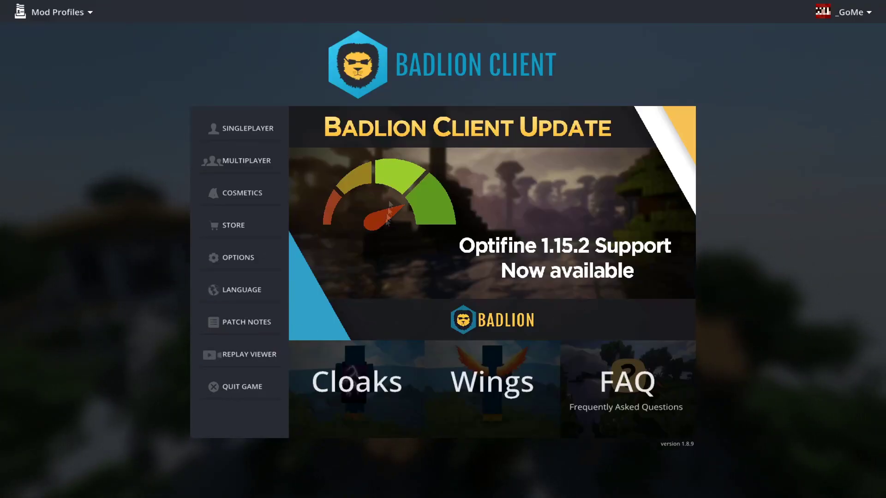
{"action": "left_click", "coordinate": [63, 15]}
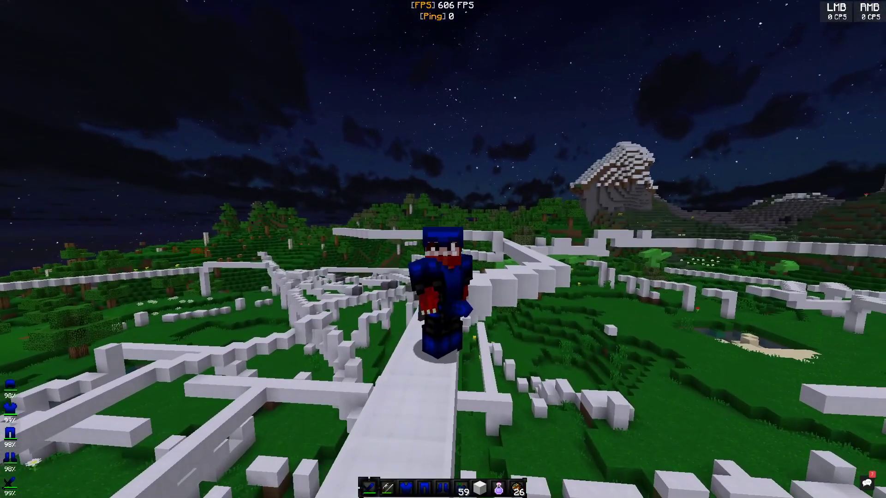
Switch to first-person view, pause the game and open Badlion Client mod settings.
{"action": "key", "text": "F5"}
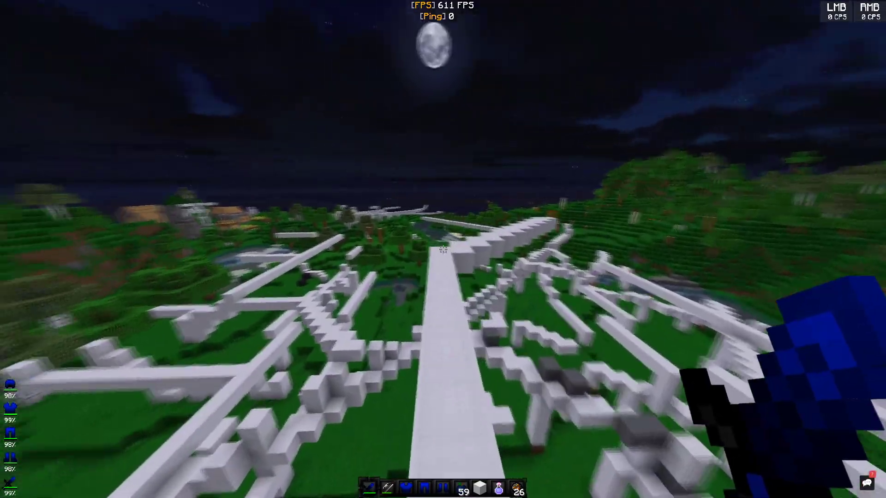
{"action": "key", "text": "Escape"}
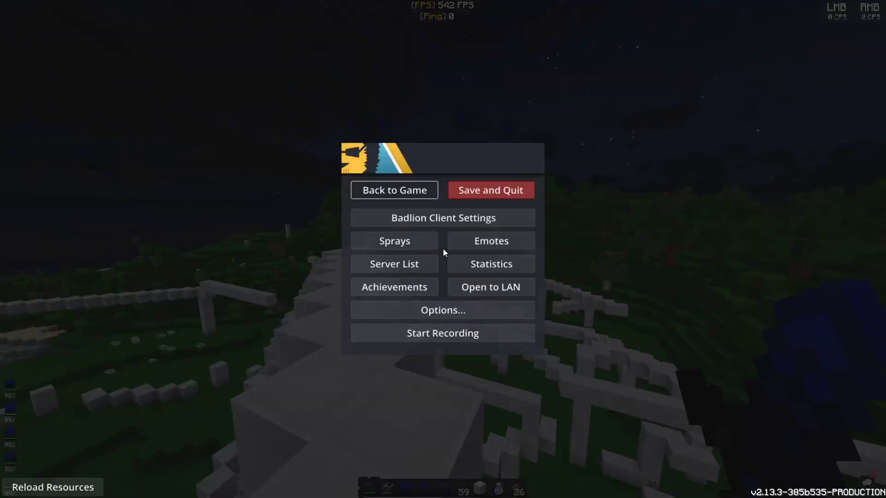
{"action": "left_click", "coordinate": [476, 218]}
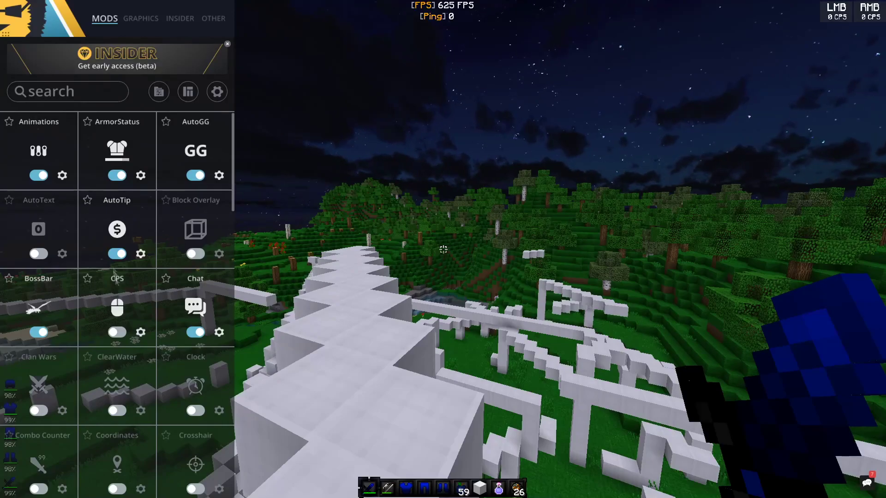
Review ArmorStatus orientation and display mode choices, then the Animations options, changing nothing.
{"action": "left_click", "coordinate": [142, 177]}
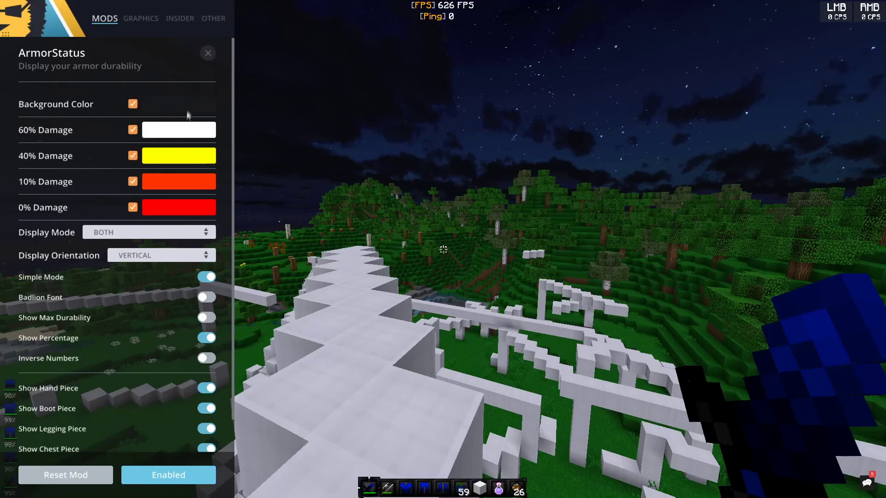
{"action": "left_click", "coordinate": [137, 262]}
{"action": "left_click", "coordinate": [149, 254]}
{"action": "left_click", "coordinate": [142, 230]}
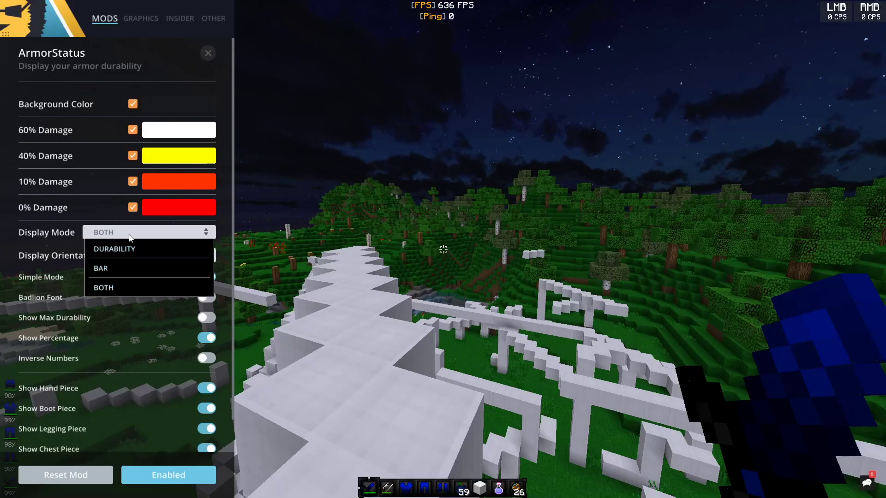
{"action": "left_click_drag", "start_coordinate": [233, 185], "coordinate": [232, 215]}
{"action": "key", "text": "Escape"}
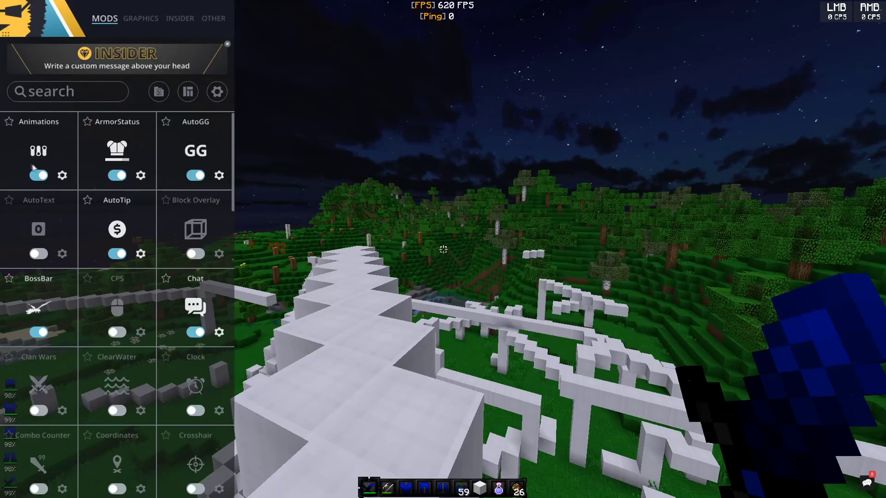
{"action": "left_click", "coordinate": [41, 152]}
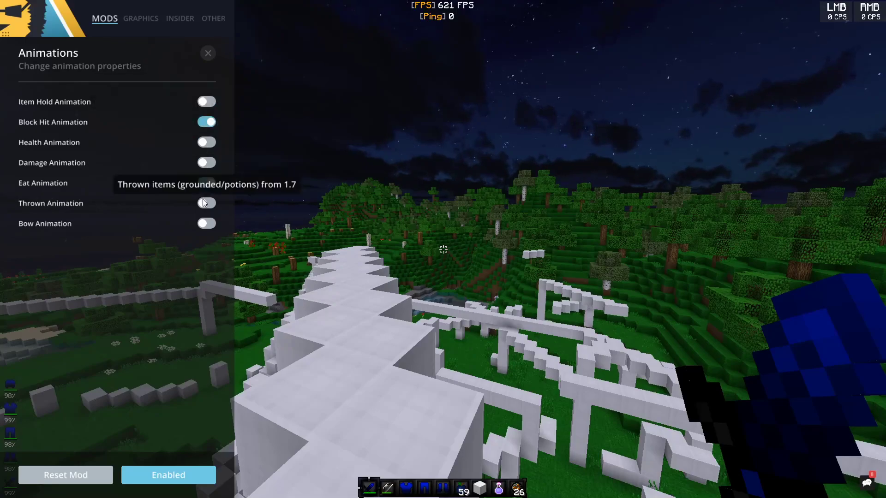
{"action": "left_click", "coordinate": [208, 53]}
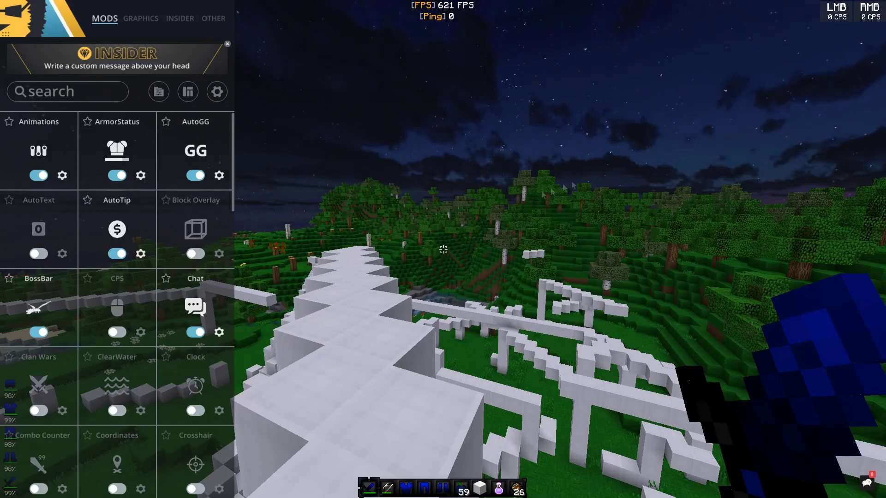
Keep the Keystrokes mod's Direction at None and scroll back through the mods grid.
{"action": "scroll", "coordinate": [233, 166], "scroll_direction": "down", "scroll_amount": 5}
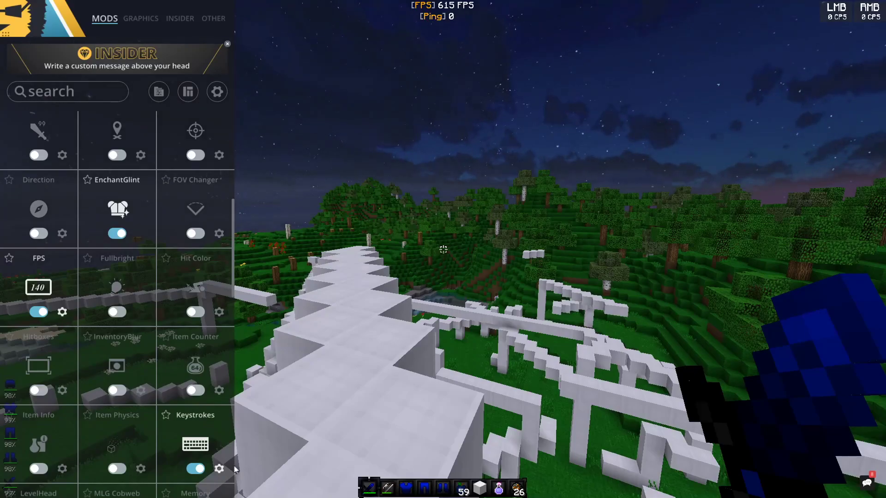
{"action": "left_click", "coordinate": [219, 469]}
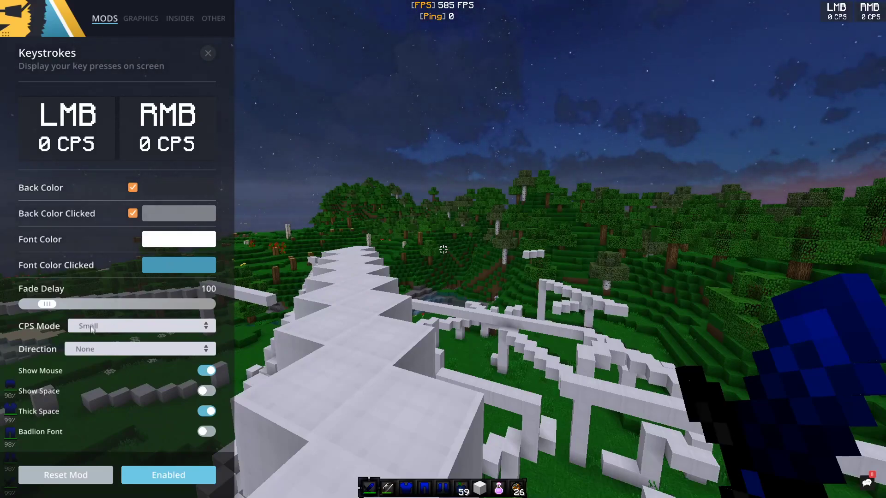
{"action": "left_click", "coordinate": [93, 353]}
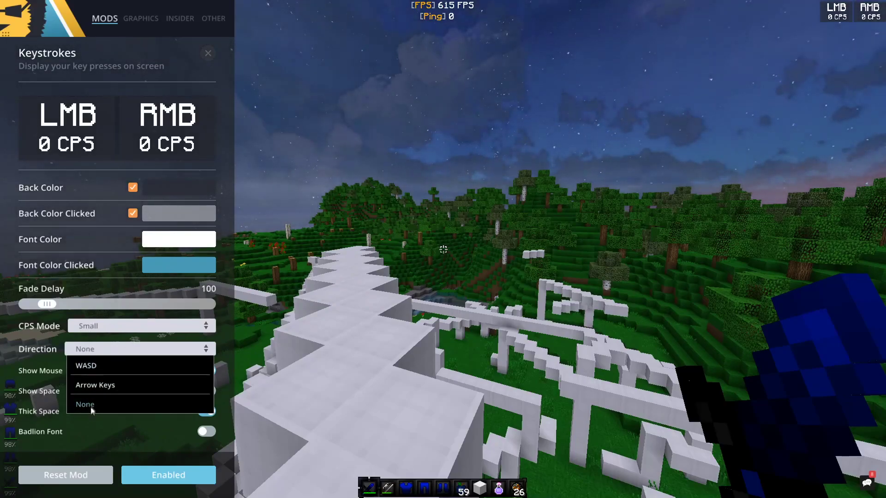
{"action": "left_click", "coordinate": [97, 353]}
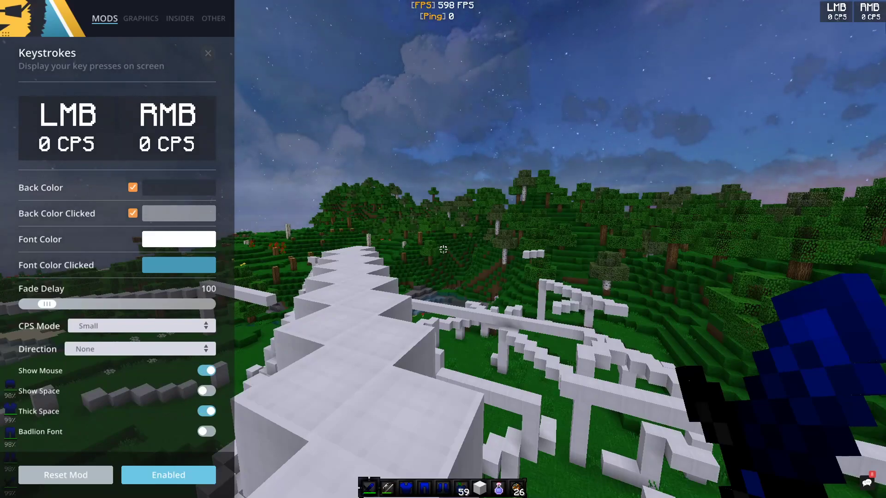
{"action": "key", "text": "Escape"}
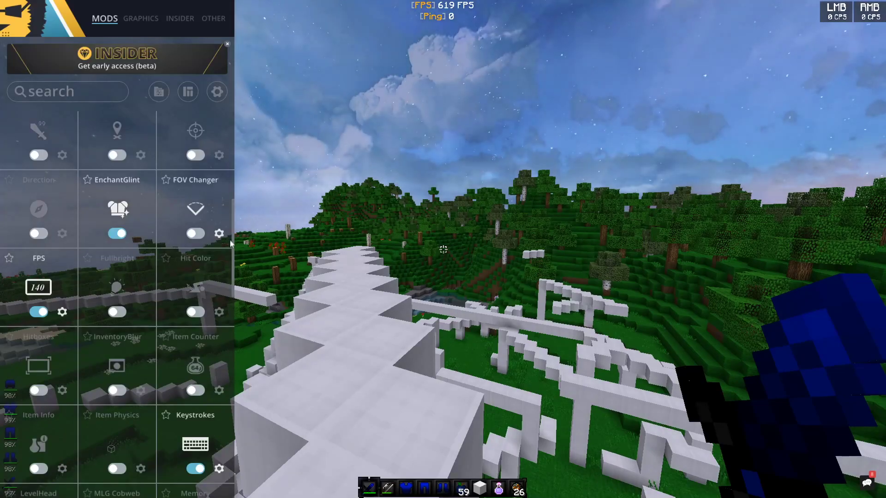
{"action": "scroll", "coordinate": [234, 243], "scroll_direction": "down", "scroll_amount": 3}
{"action": "left_click_drag", "start_coordinate": [228, 291], "coordinate": [234, 143]}
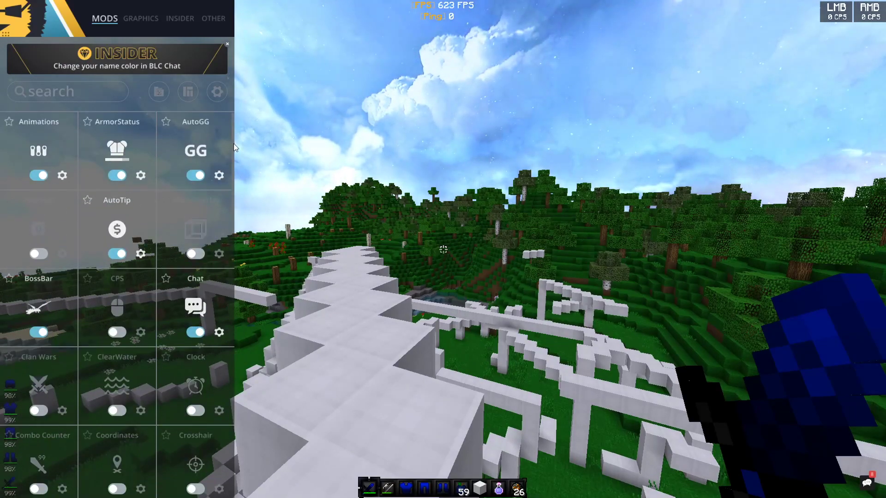
In the HUD editor, place the Ping readout beside the FPS counter at the top.
{"action": "left_click", "coordinate": [188, 92]}
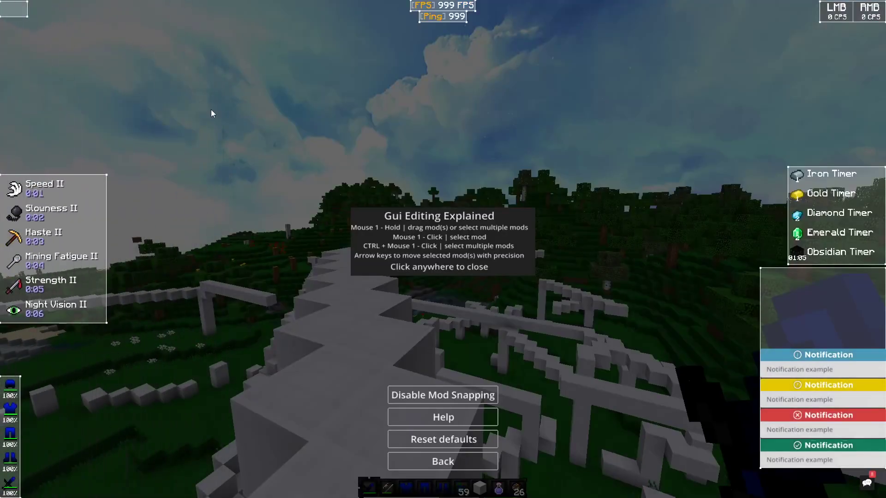
{"action": "mouse_move", "coordinate": [31, 251]}
{"action": "left_mouse_down"}
{"action": "mouse_move", "coordinate": [61, 224]}
{"action": "mouse_move", "coordinate": [358, 77]}
{"action": "mouse_move", "coordinate": [31, 224]}
{"action": "mouse_move", "coordinate": [31, 241]}
{"action": "left_mouse_up"}
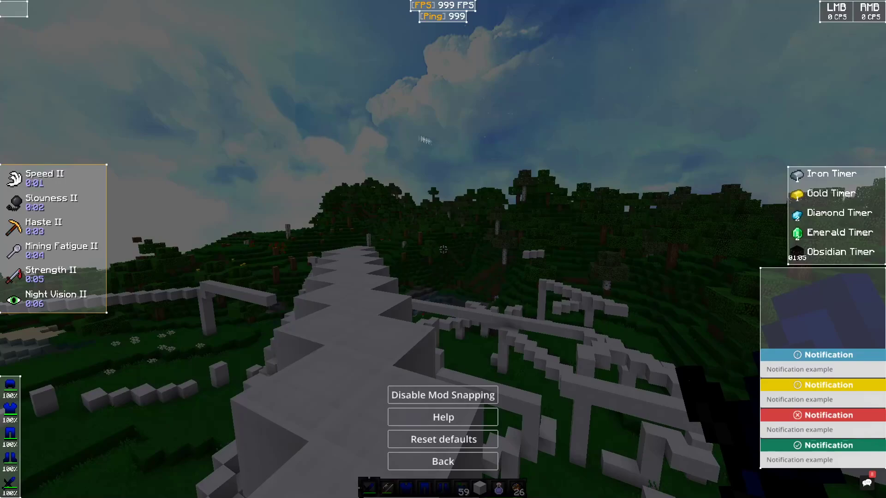
{"action": "left_click_drag", "start_coordinate": [432, 16], "coordinate": [488, 5]}
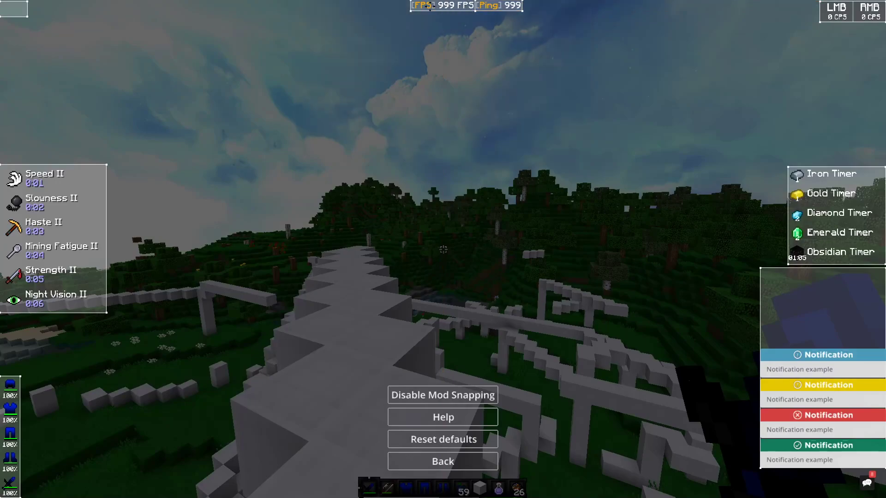
{"action": "left_click_drag", "start_coordinate": [430, 7], "coordinate": [442, 24]}
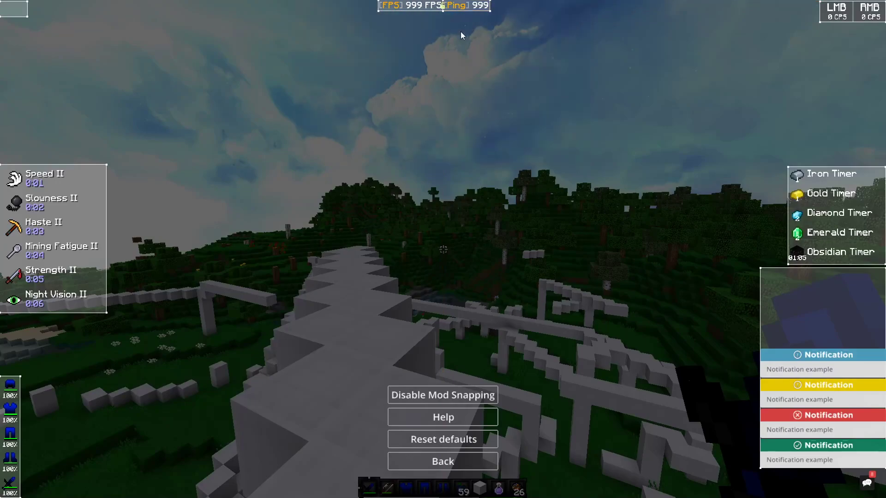
{"action": "left_click_drag", "start_coordinate": [444, 11], "coordinate": [444, 12]}
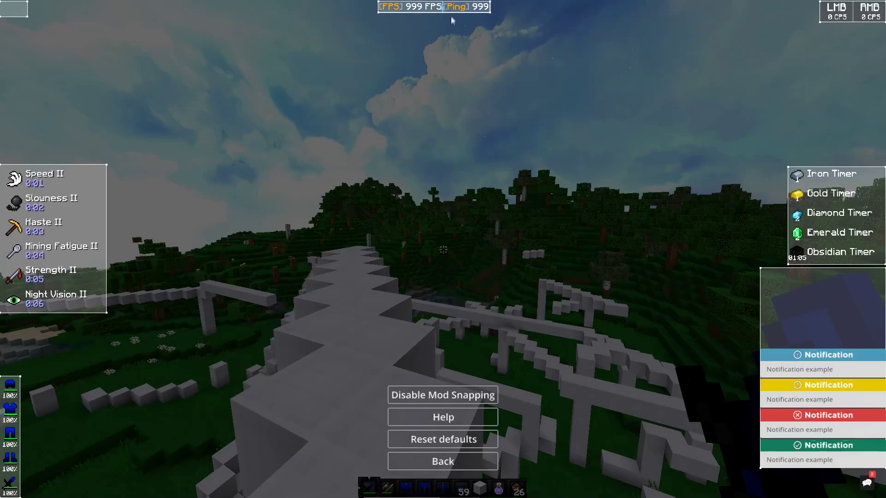
{"action": "left_click_drag", "start_coordinate": [450, 8], "coordinate": [449, 7]}
Reposition the potion effects list, then leave the HUD editor for graphics settings.
{"action": "left_click_drag", "start_coordinate": [69, 212], "coordinate": [69, 276]}
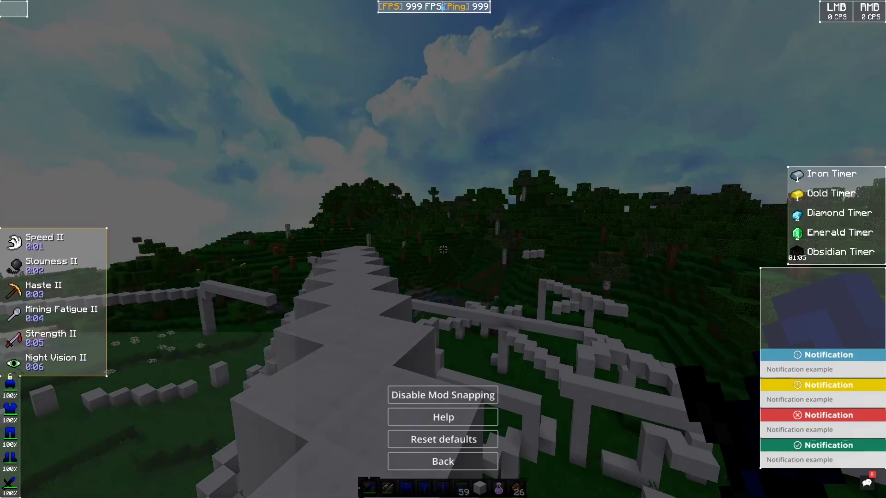
{"action": "left_click_drag", "start_coordinate": [48, 308], "coordinate": [48, 217]}
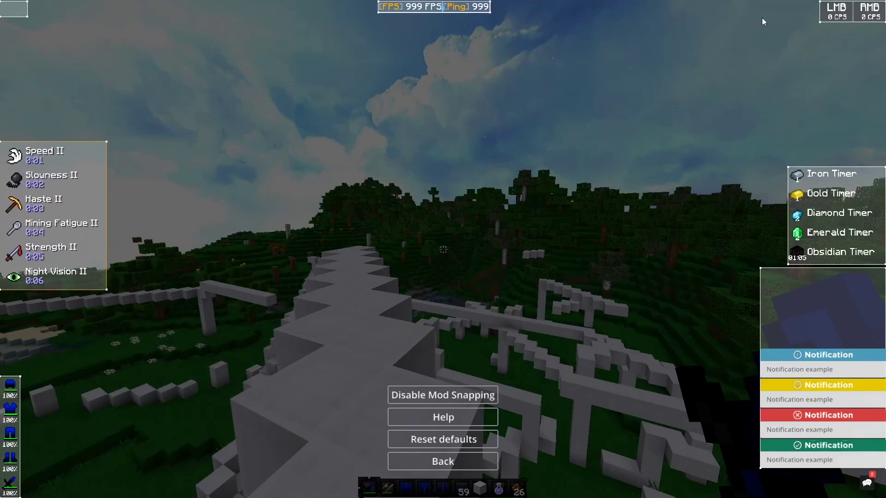
{"action": "key", "text": "Escape"}
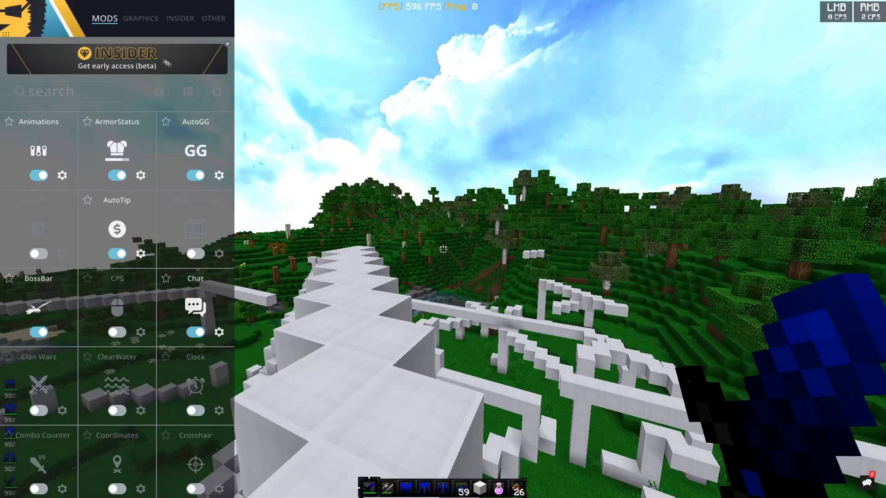
{"action": "left_click", "coordinate": [147, 21]}
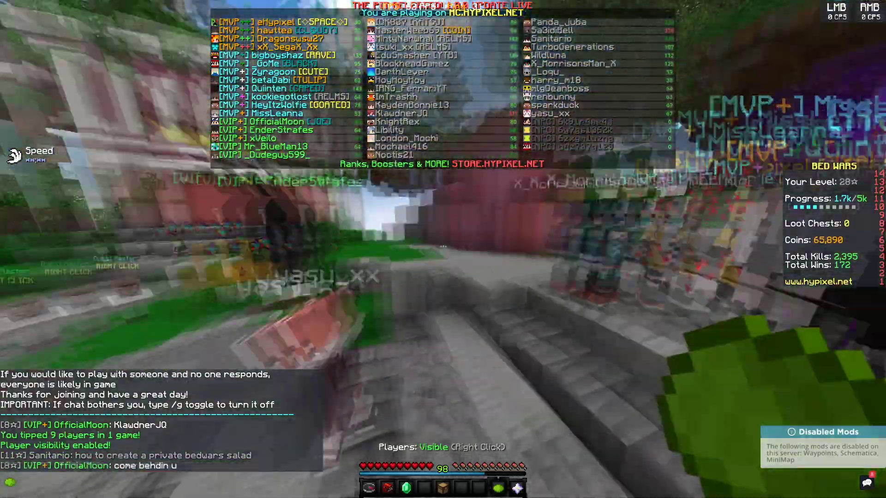
Turn and walk toward the Bed Wars lobby NPCs.
{"action": "key", "text": "2"}
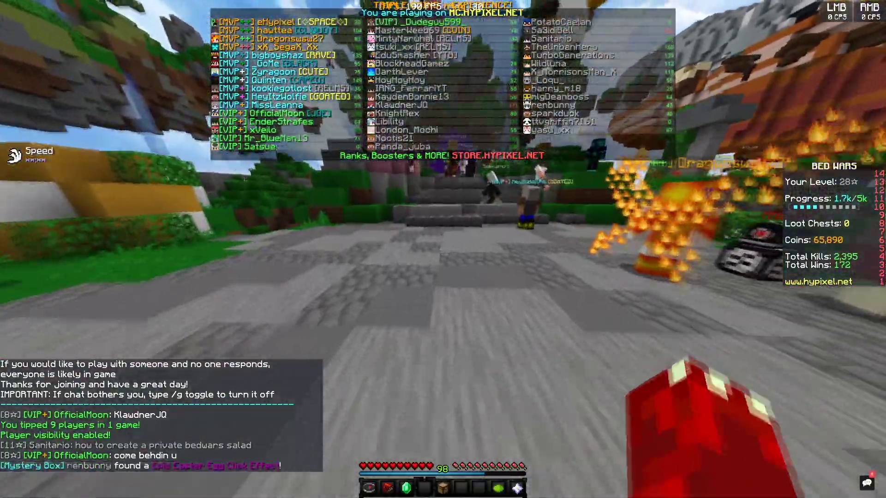
{"action": "key", "text": "w"}
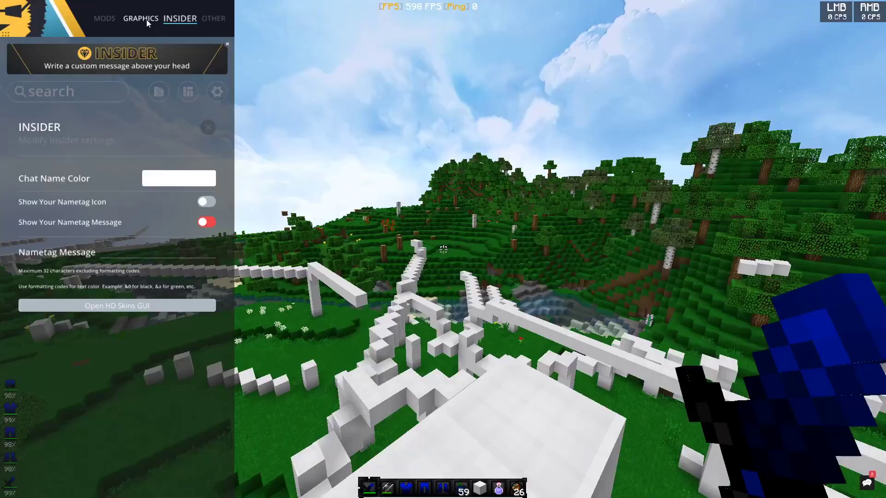
Look over the Graphics and Insider nametag settings, then close the Badlion mod menu.
{"action": "left_click", "coordinate": [141, 18]}
{"action": "left_click", "coordinate": [177, 18]}
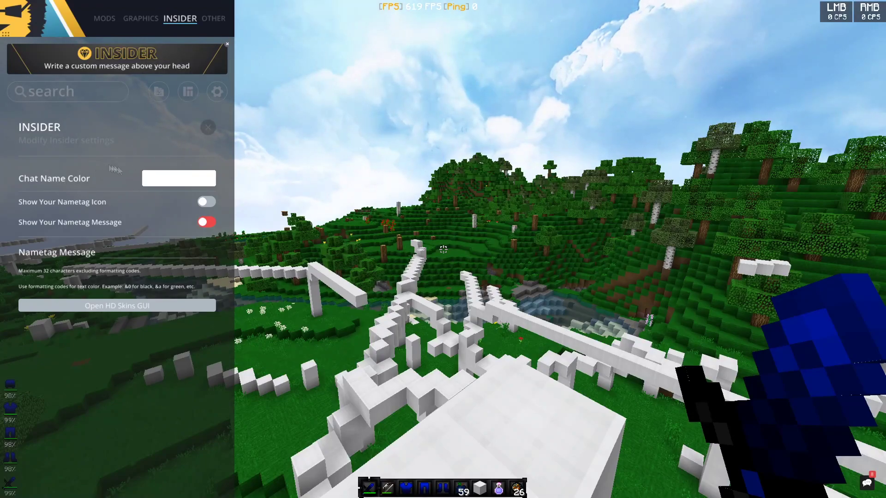
{"action": "key", "text": "Escape"}
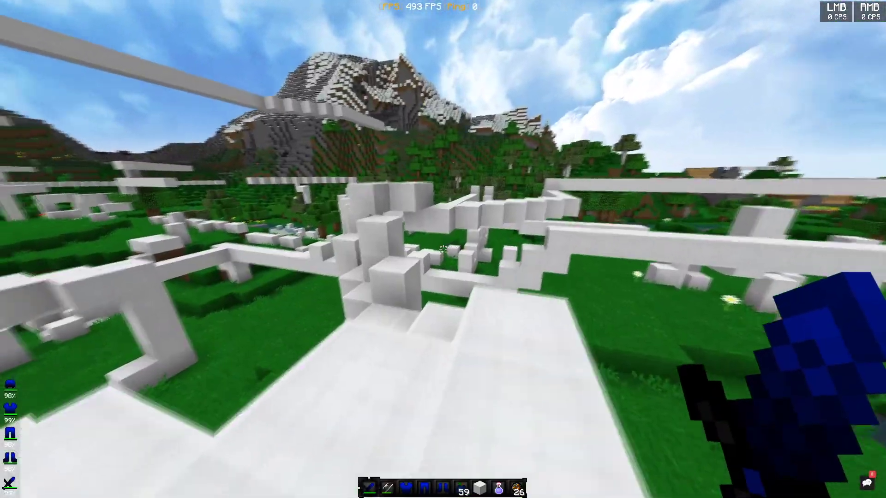
Drink the Potion of Swiftness from slot 8 for Speed II, re-equip the Diamond Sword, and pause.
{"action": "key", "text": "8"}
{"action": "right_click", "coordinate": [443, 250]}
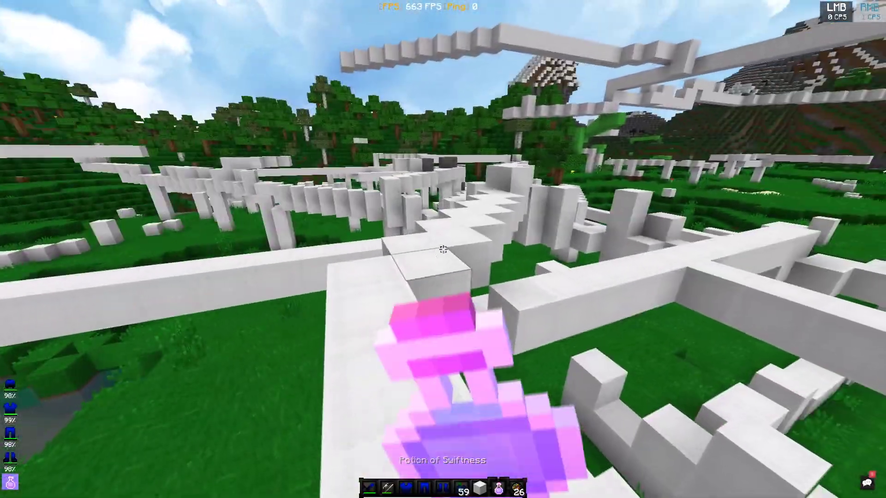
{"action": "key", "text": "1"}
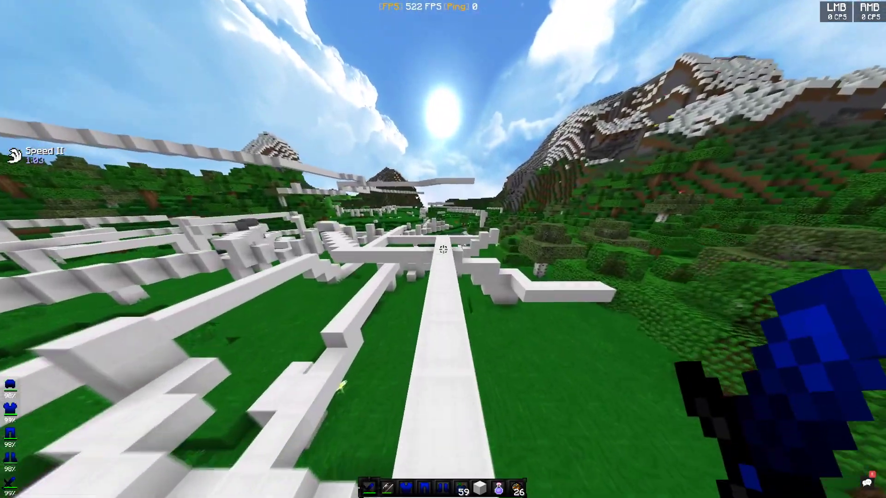
{"action": "key", "text": "Escape"}
In Options > Video Settings, drop Render Distance from 10 Normal+ to 8 Normal, then open Details.
{"action": "left_click", "coordinate": [473, 310]}
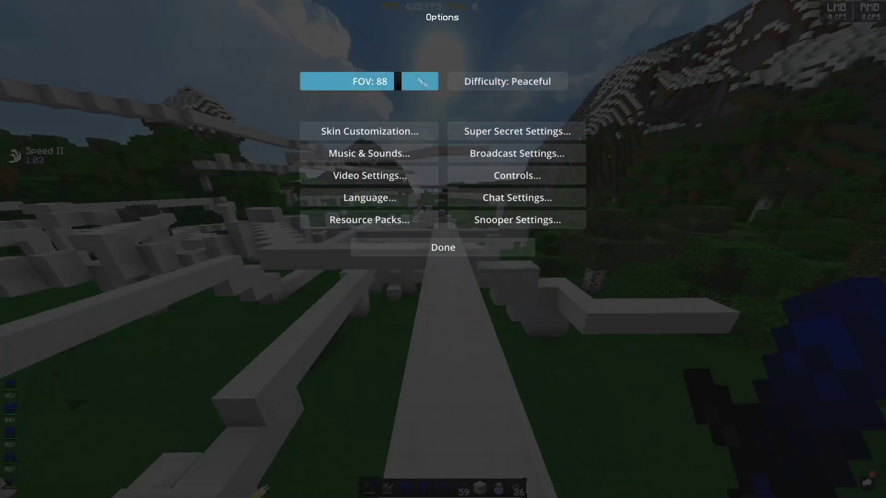
{"action": "left_click", "coordinate": [402, 177]}
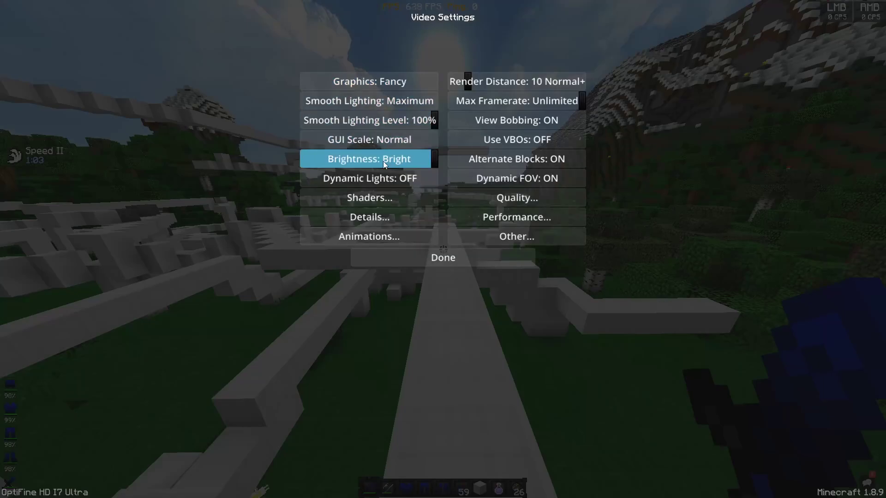
{"action": "left_click_drag", "start_coordinate": [471, 82], "coordinate": [464, 82]}
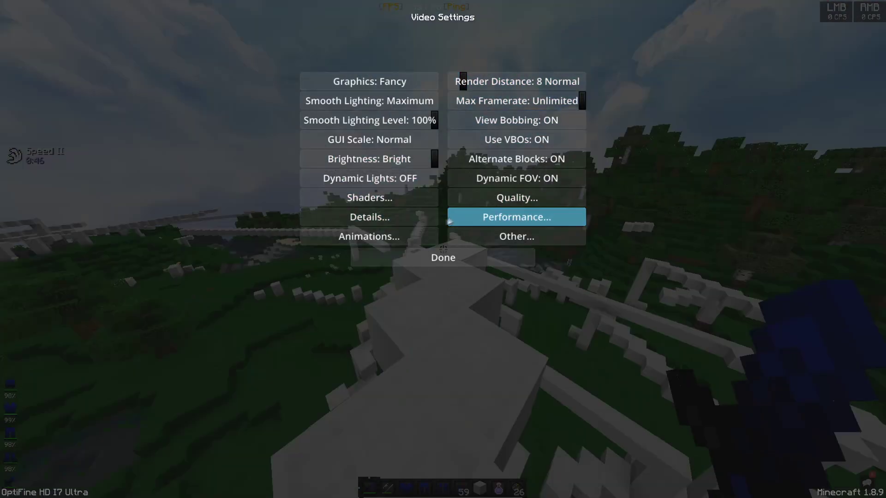
{"action": "left_click", "coordinate": [428, 223]}
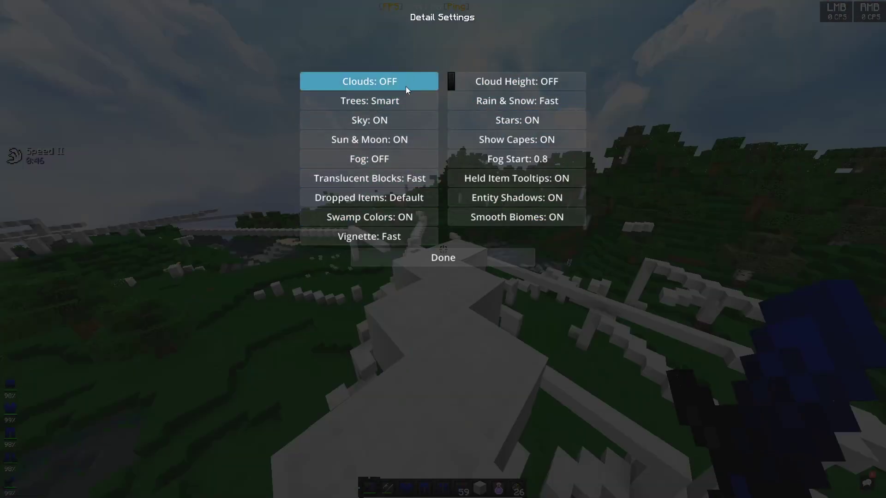
Review Detail Settings (Clouds OFF, Fog OFF, Trees Smart, Rain & Snow Fast) and return to Video Settings.
{"action": "key", "text": "Escape"}
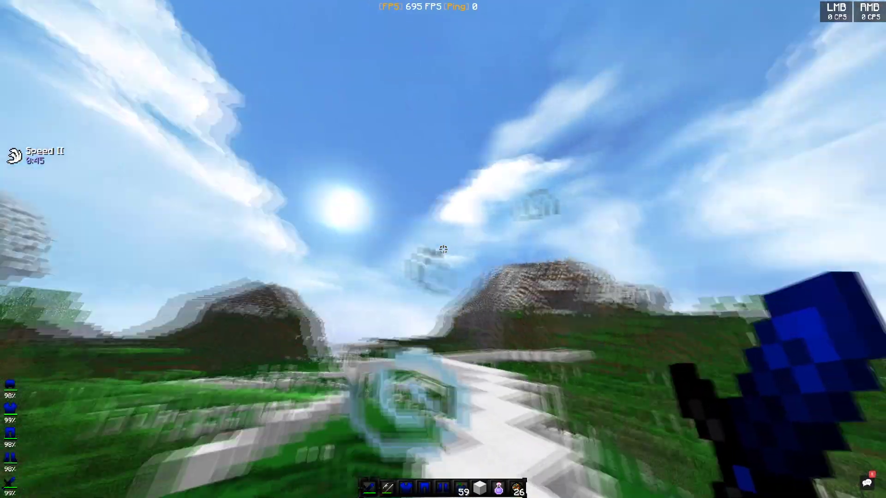
{"action": "key", "text": "Escape"}
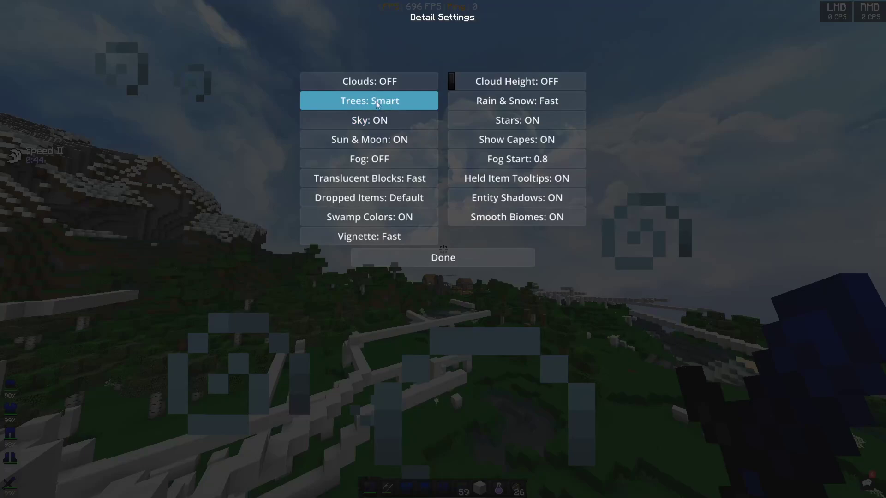
{"action": "mouse_move", "coordinate": [375, 96]}
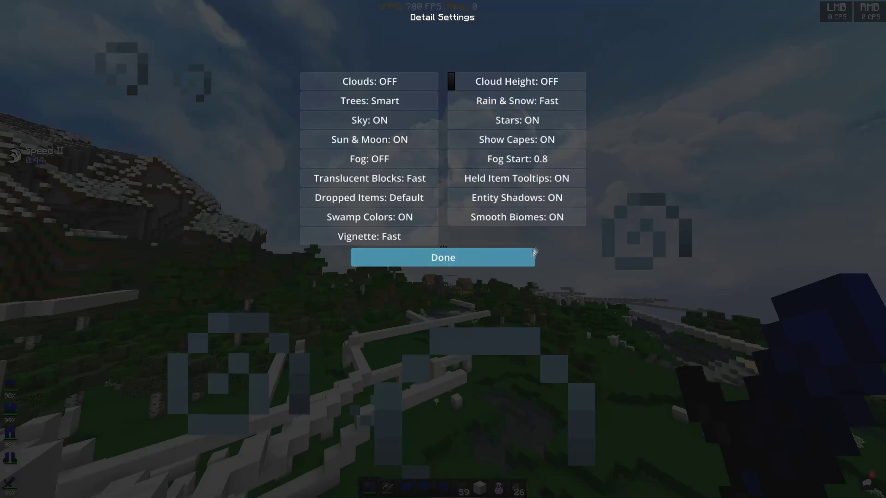
{"action": "left_click", "coordinate": [495, 259]}
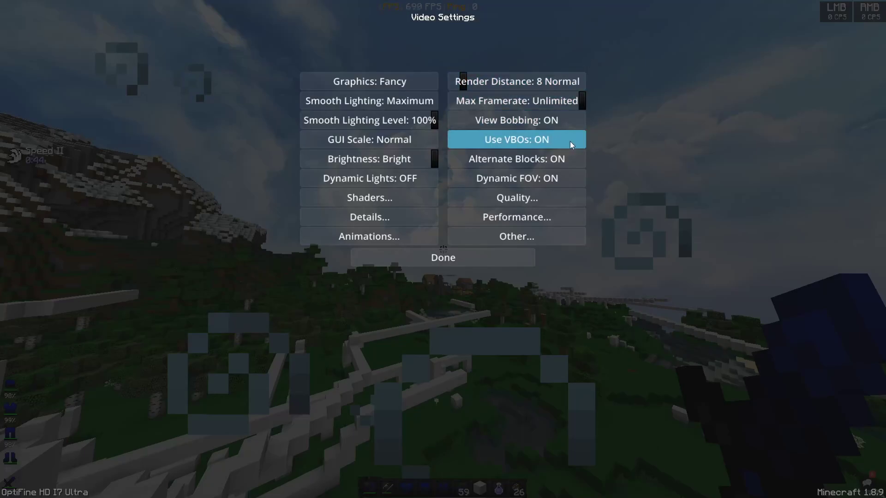
Check Quality Settings, leaving Mipmap Levels at 4 and Trilinear, then go back to Video Settings.
{"action": "mouse_move", "coordinate": [564, 181]}
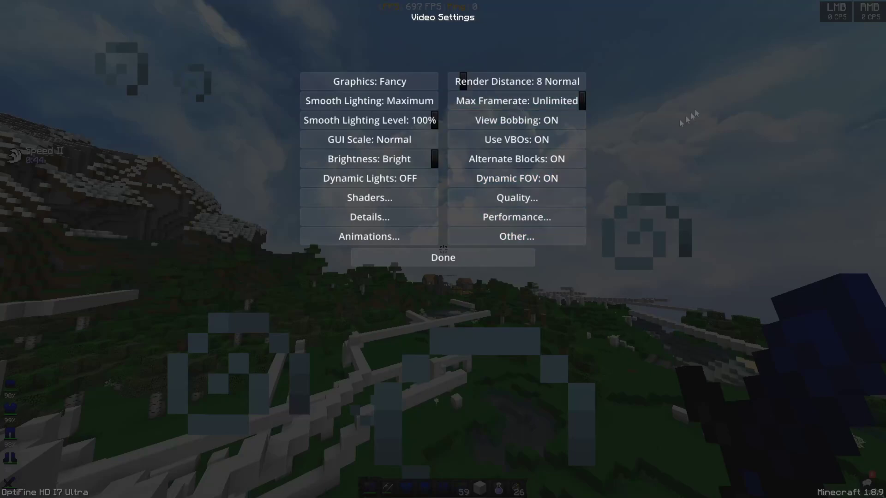
{"action": "left_click", "coordinate": [566, 204]}
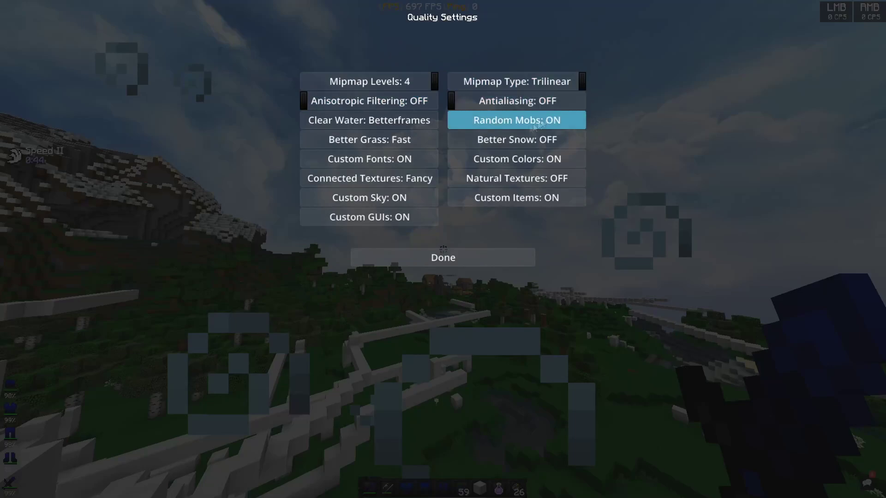
{"action": "mouse_move", "coordinate": [508, 92]}
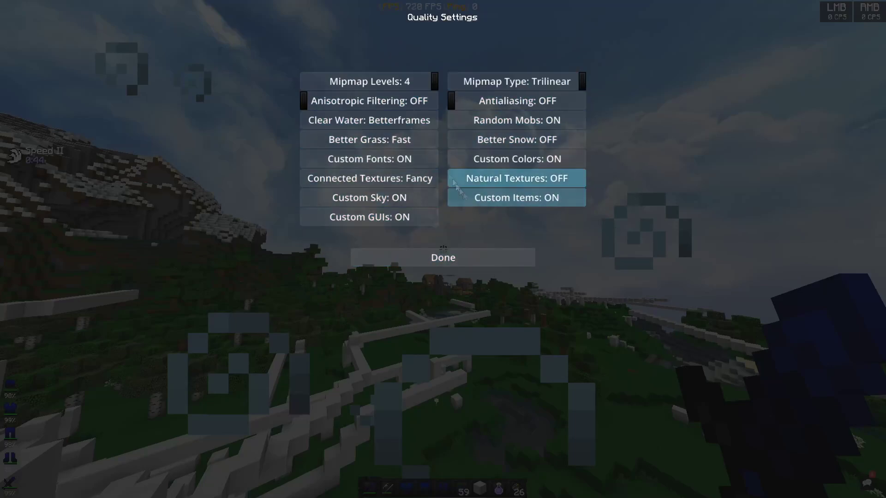
{"action": "left_click", "coordinate": [408, 264]}
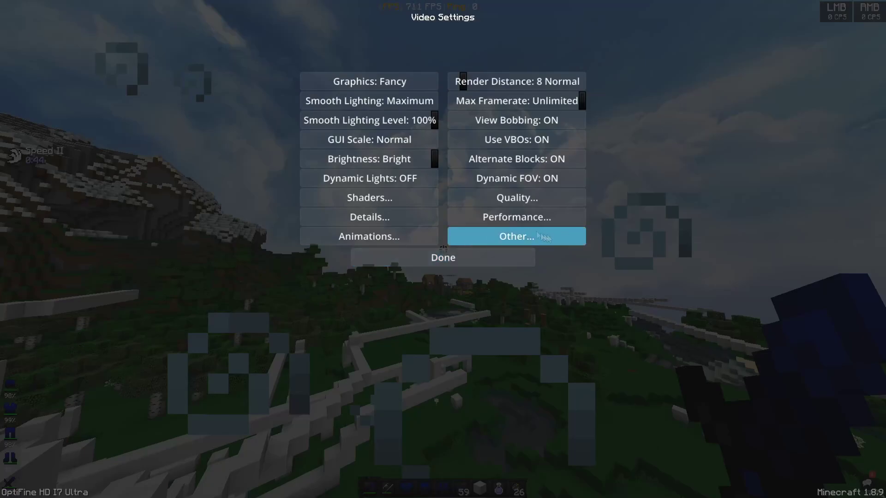
Review Performance Settings with Fast Render and Fast Math ON, then resume the game.
{"action": "left_click", "coordinate": [512, 216]}
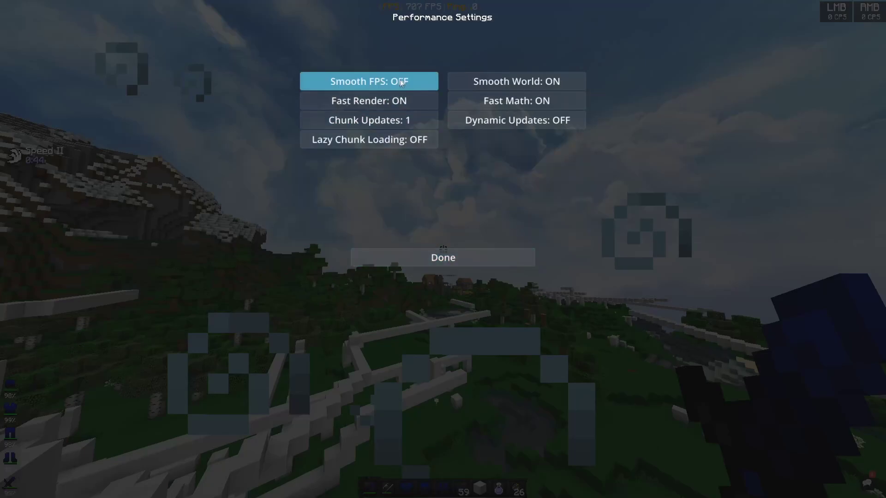
{"action": "mouse_move", "coordinate": [398, 85]}
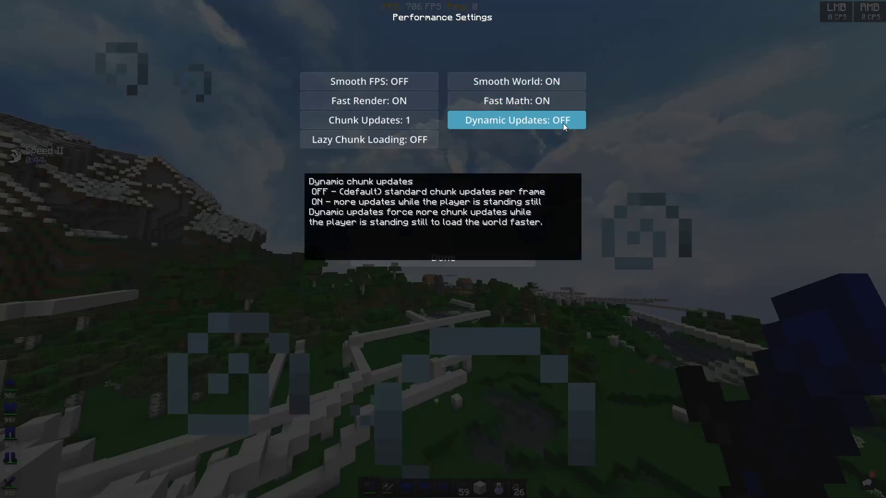
{"action": "key", "text": "Escape"}
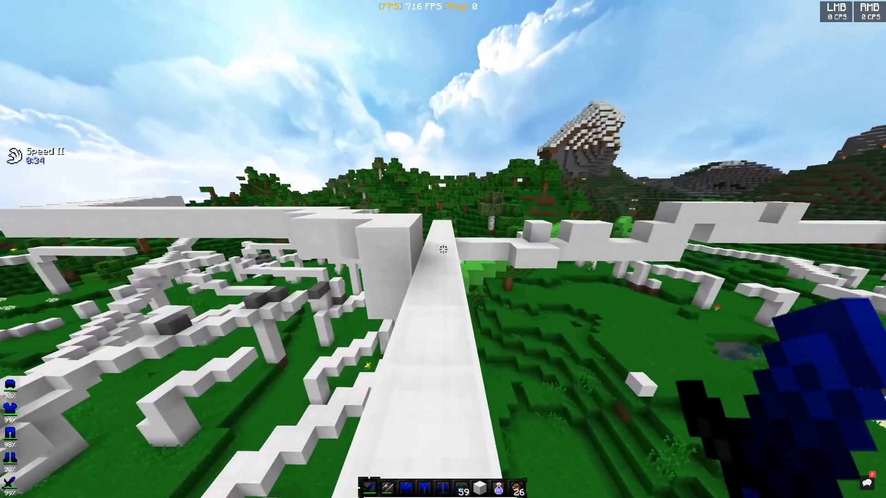
Show the F3 debug overlay and walk along the white wool bridge to check frame rate.
{"action": "key", "text": "F3"}
{"action": "key", "text": "w"}
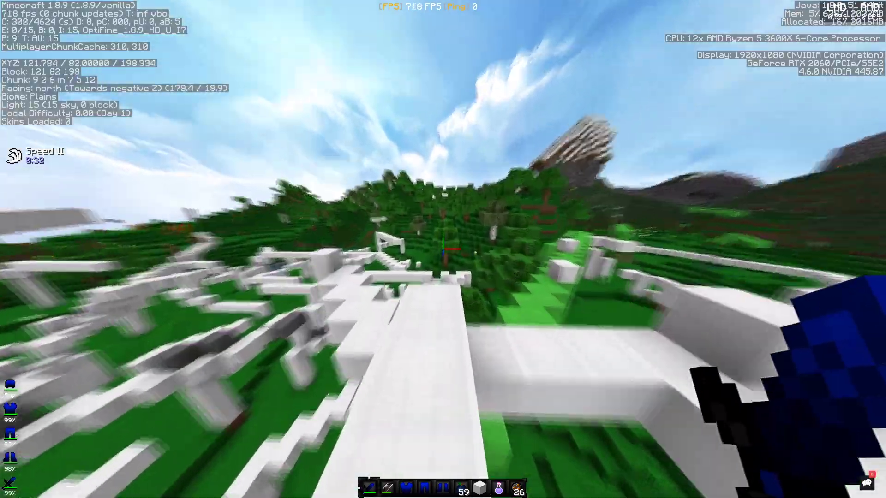
{"action": "key", "text": "w"}
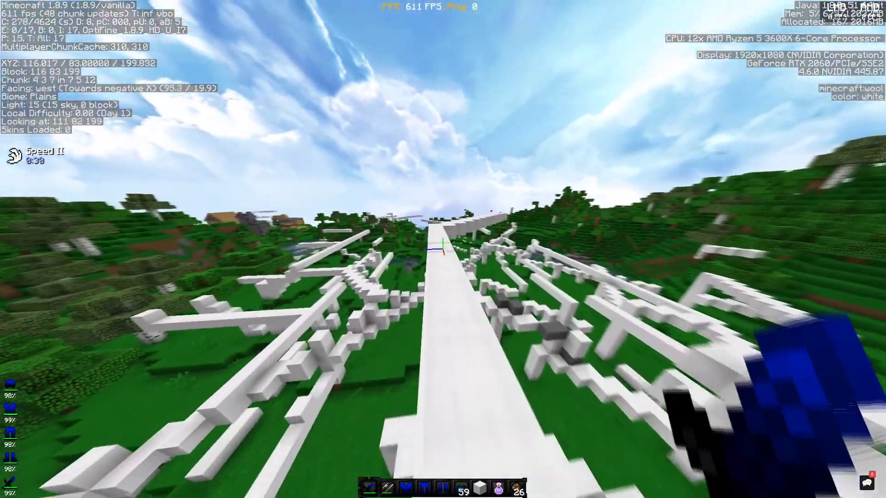
{"action": "key", "text": "w"}
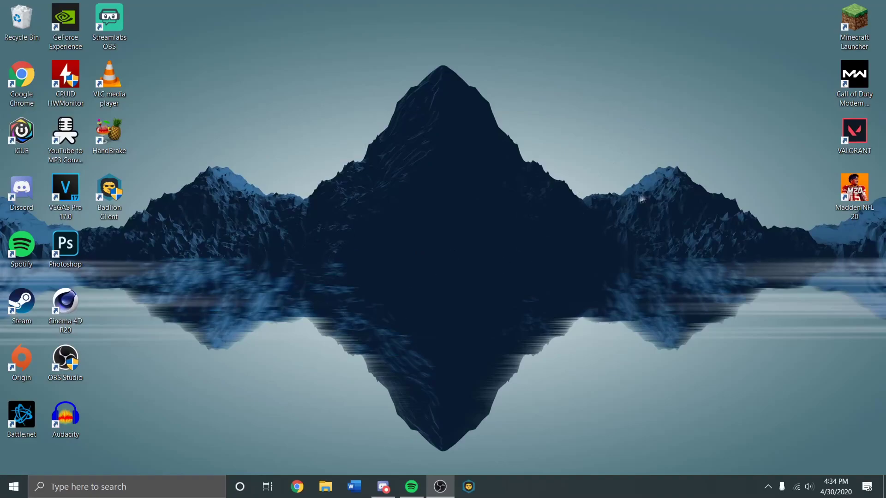
Launch NVIDIA Control Panel from the desktop menu and go to the Program Settings tab.
{"action": "right_click", "coordinate": [388, 262]}
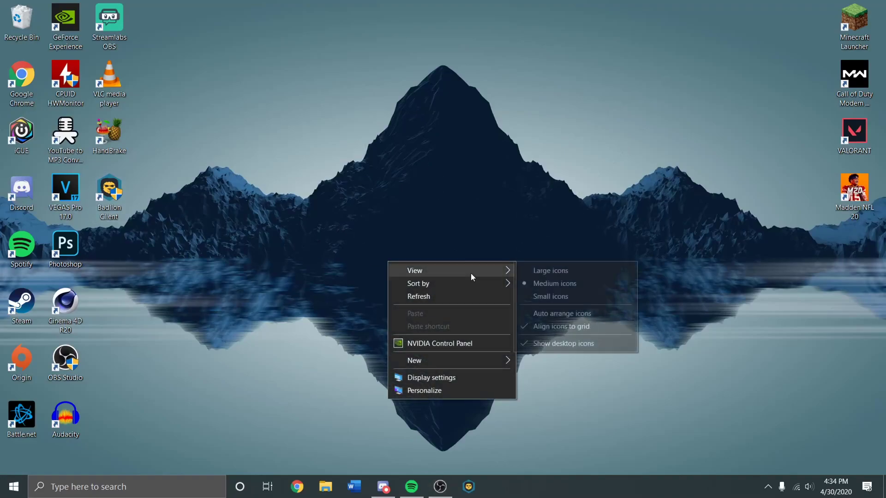
{"action": "left_click", "coordinate": [450, 346]}
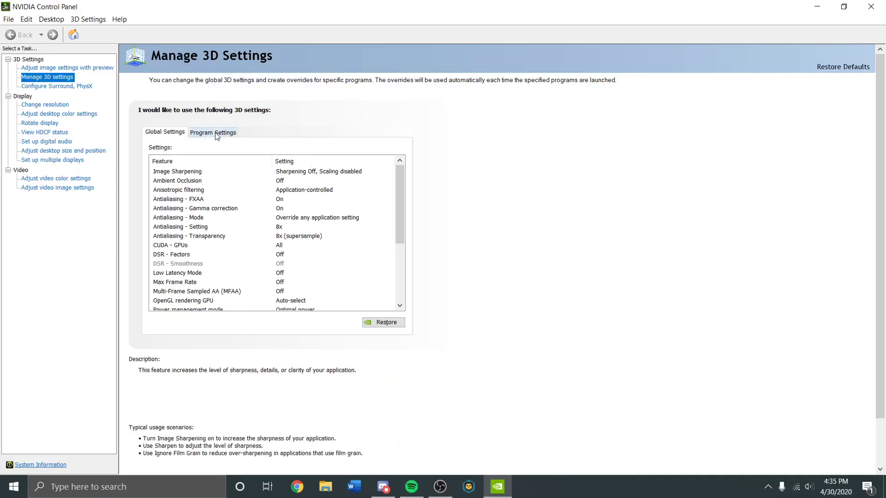
{"action": "left_click", "coordinate": [216, 134]}
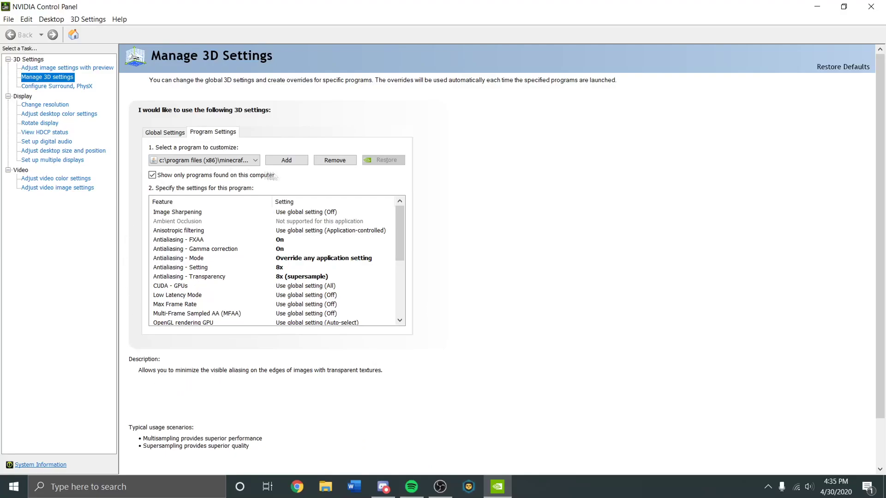
Check which programs already have custom profiles, then start adding a new program.
{"action": "left_click", "coordinate": [227, 162]}
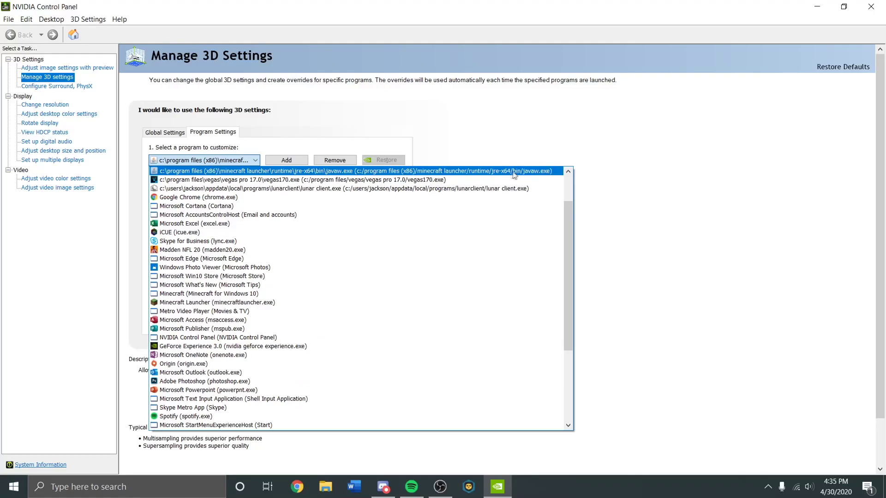
{"action": "left_click", "coordinate": [273, 164]}
{"action": "left_click", "coordinate": [277, 163]}
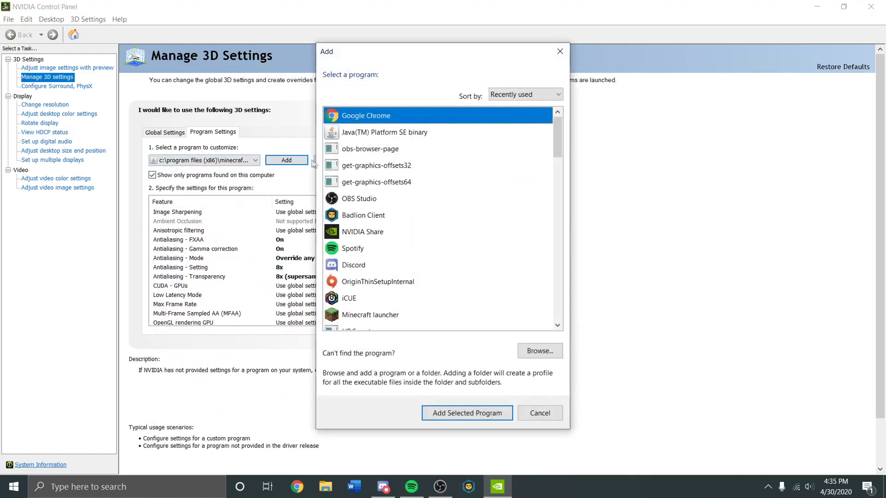
Browse to C:\Program Files (x86)\Minecraft Launcher\runtime\jre-x64\bin for the program file.
{"action": "left_click", "coordinate": [538, 353]}
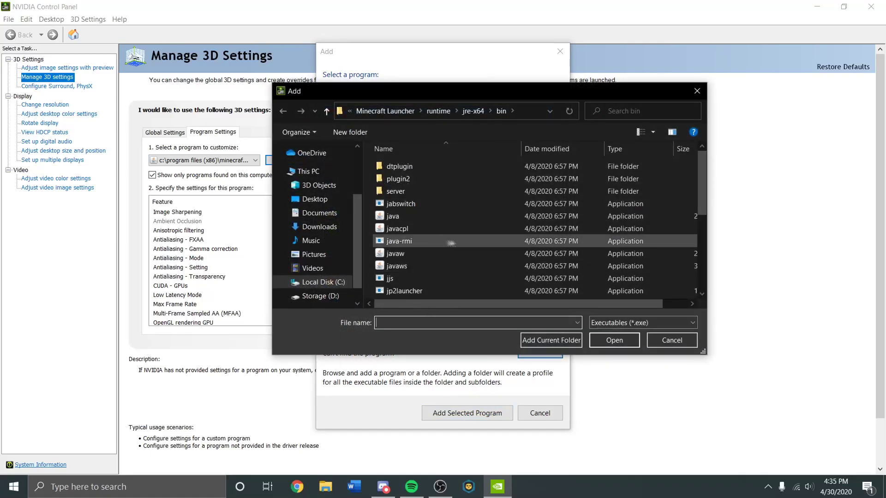
{"action": "left_click", "coordinate": [327, 173]}
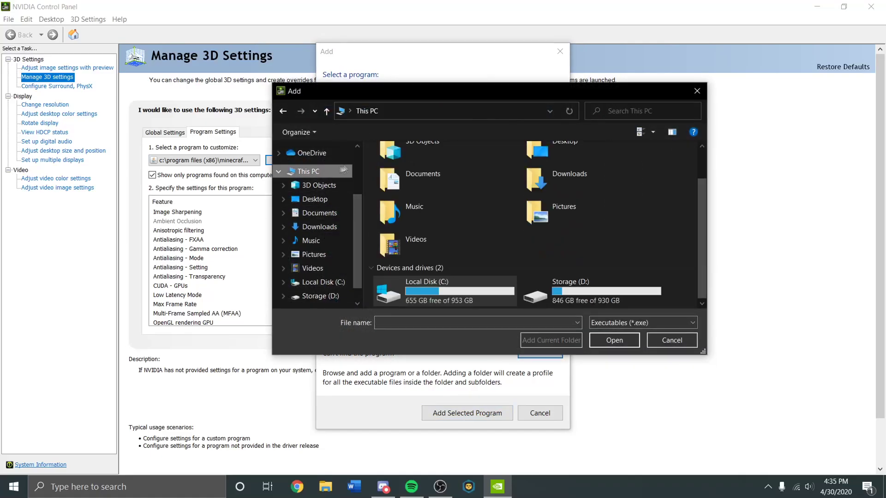
{"action": "double_click", "coordinate": [457, 284]}
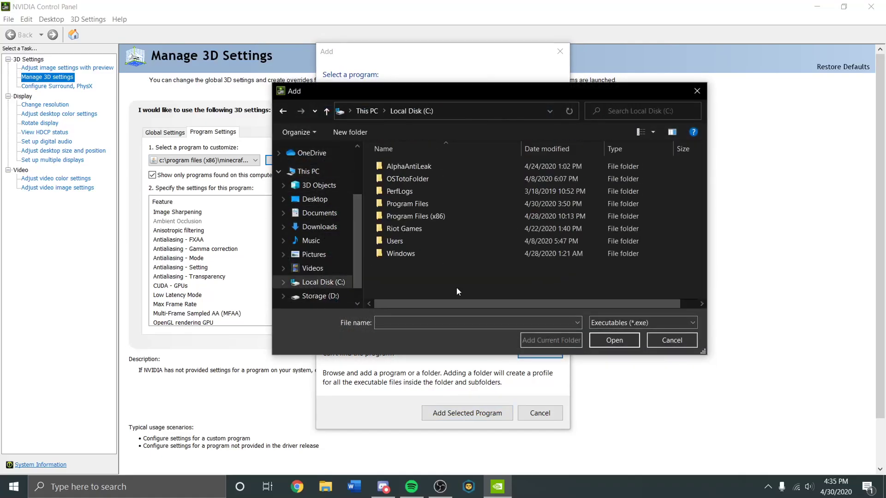
{"action": "double_click", "coordinate": [439, 215]}
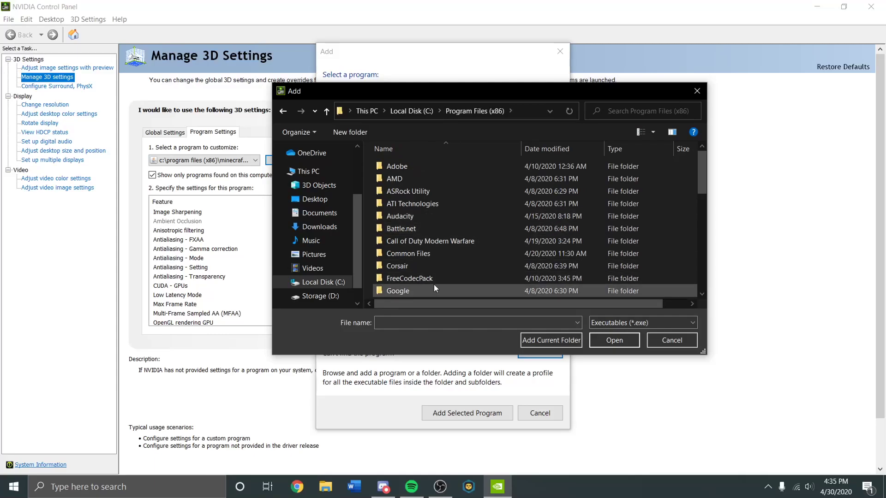
{"action": "scroll", "coordinate": [434, 284], "scroll_direction": "down", "scroll_amount": 4}
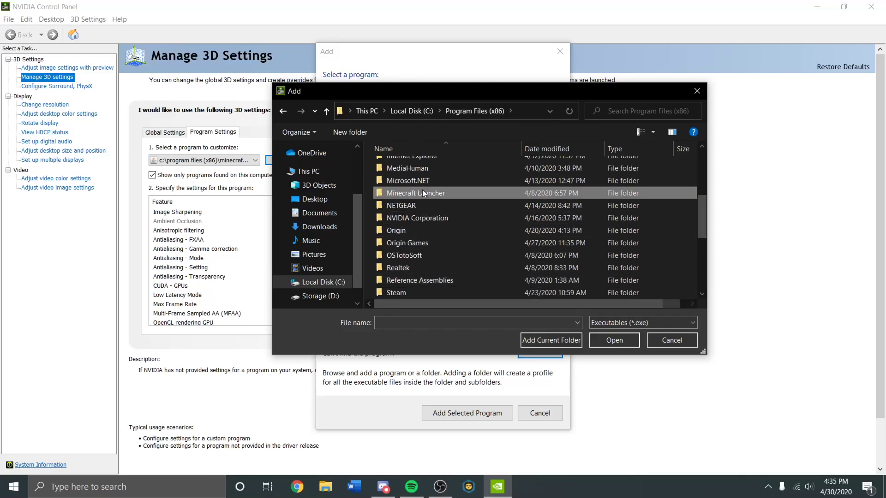
{"action": "double_click", "coordinate": [423, 192]}
{"action": "double_click", "coordinate": [416, 172]}
{"action": "double_click", "coordinate": [411, 167]}
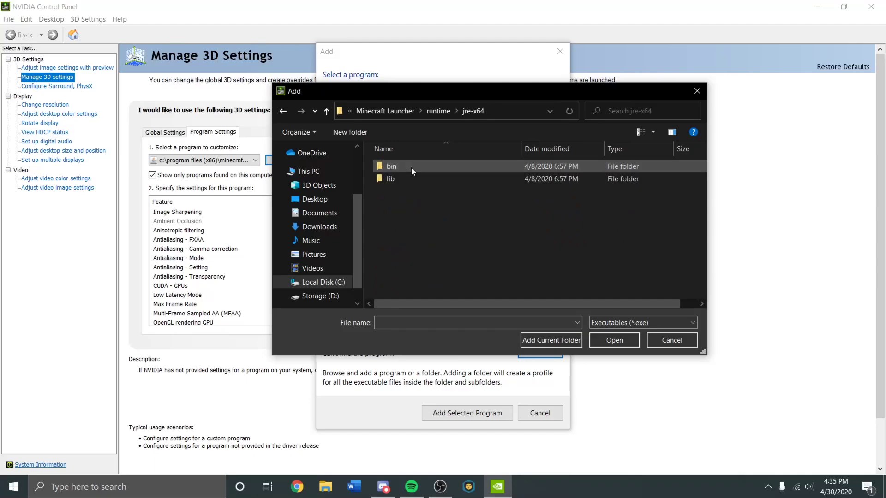
{"action": "double_click", "coordinate": [411, 167]}
Select javaw, then cancel both the file browser and the add-program window since it's already listed.
{"action": "left_click", "coordinate": [414, 253]}
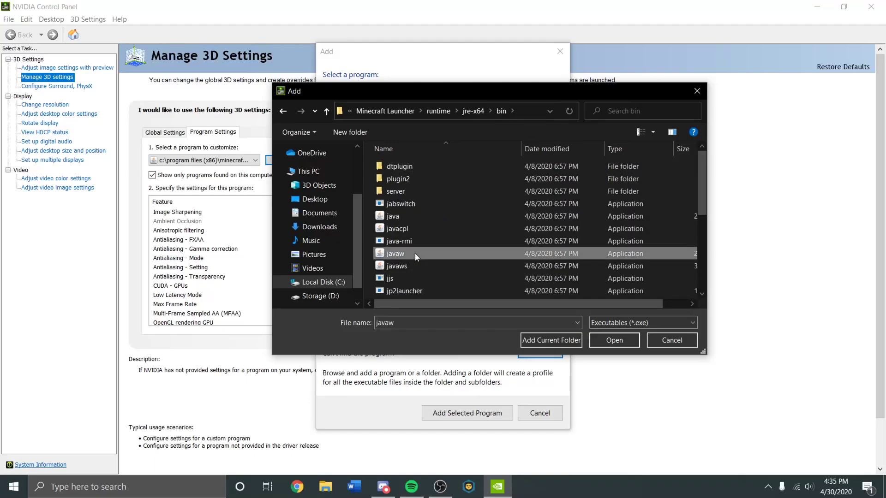
{"action": "left_click", "coordinate": [673, 341]}
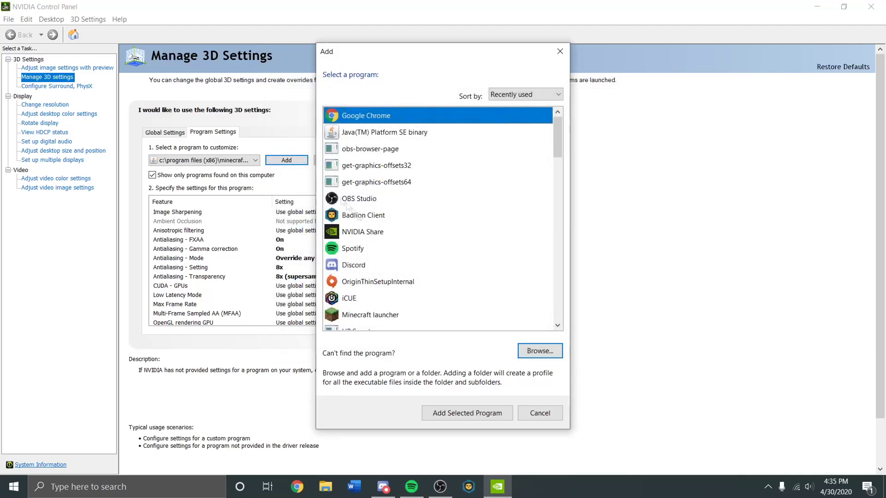
{"action": "left_click", "coordinate": [560, 51]}
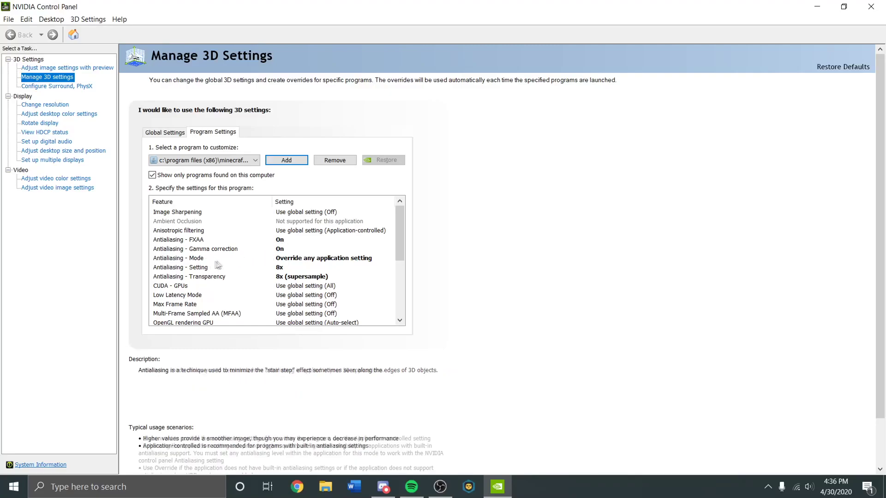
Keep Minecraft's Antialiasing Mode at Override any application setting, then open Adjust image settings with preview.
{"action": "left_click", "coordinate": [348, 259]}
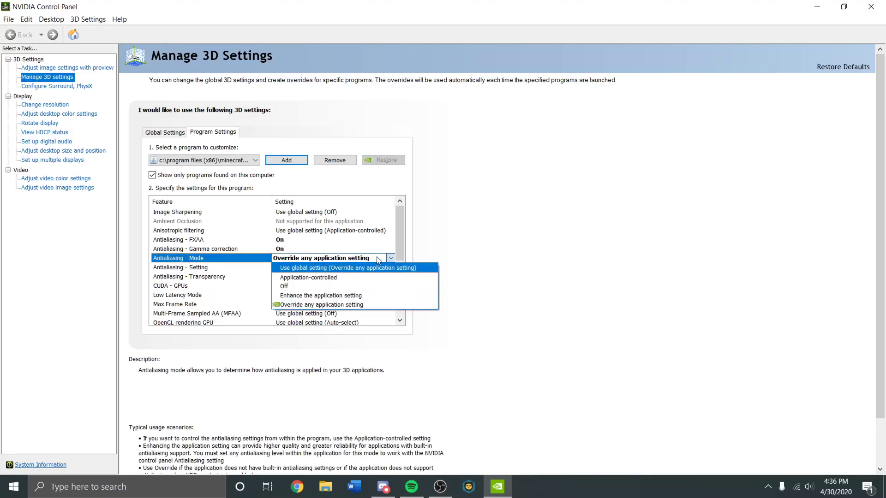
{"action": "left_click", "coordinate": [323, 304]}
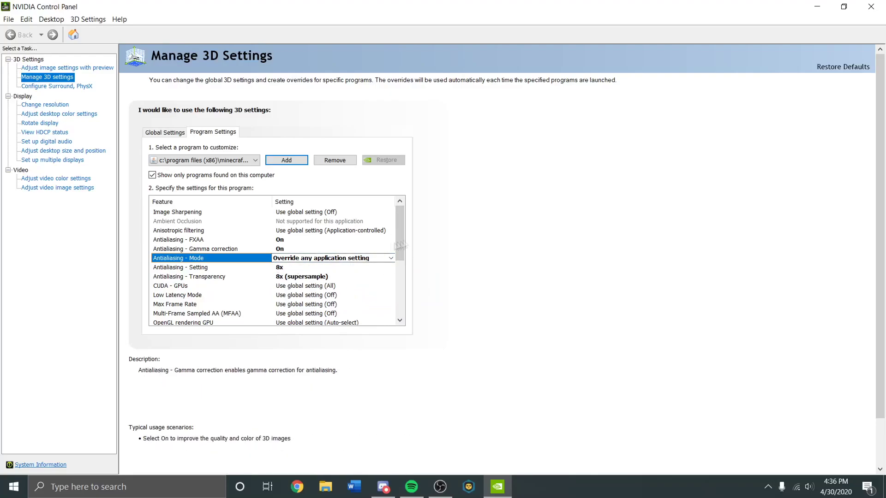
{"action": "scroll", "coordinate": [395, 299], "scroll_direction": "down", "scroll_amount": 4}
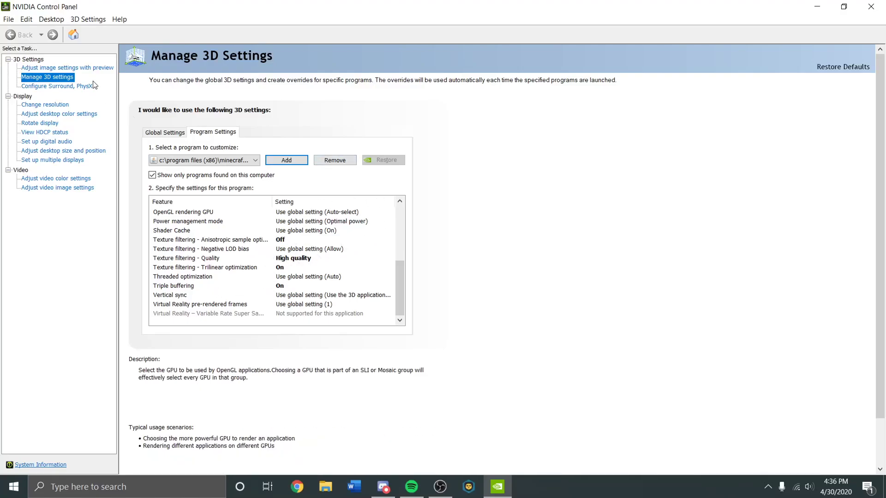
{"action": "left_click", "coordinate": [65, 69]}
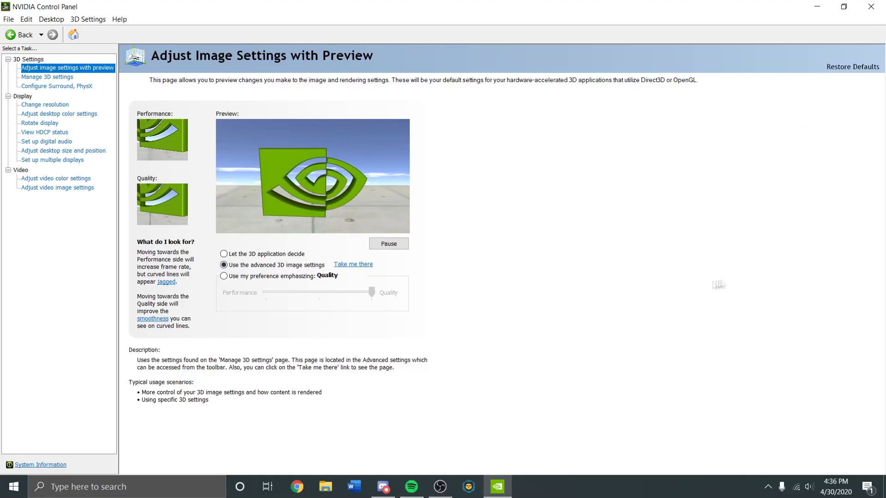
{"action": "left_click", "coordinate": [51, 78]}
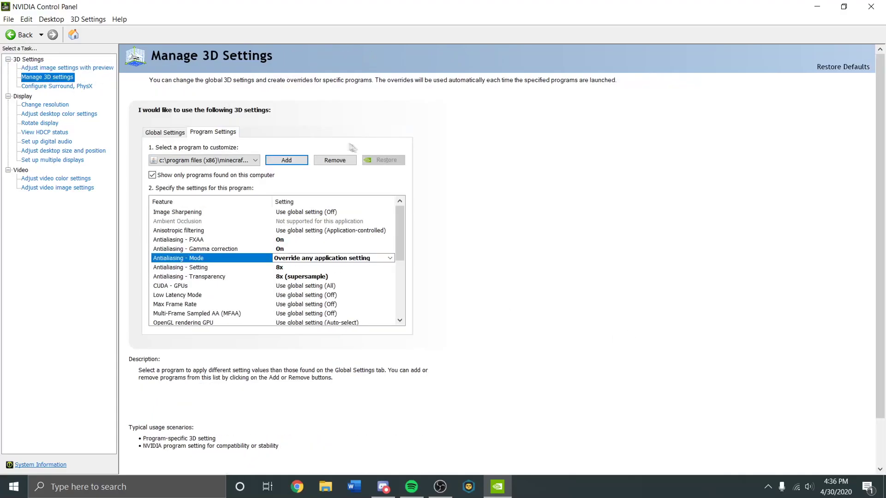